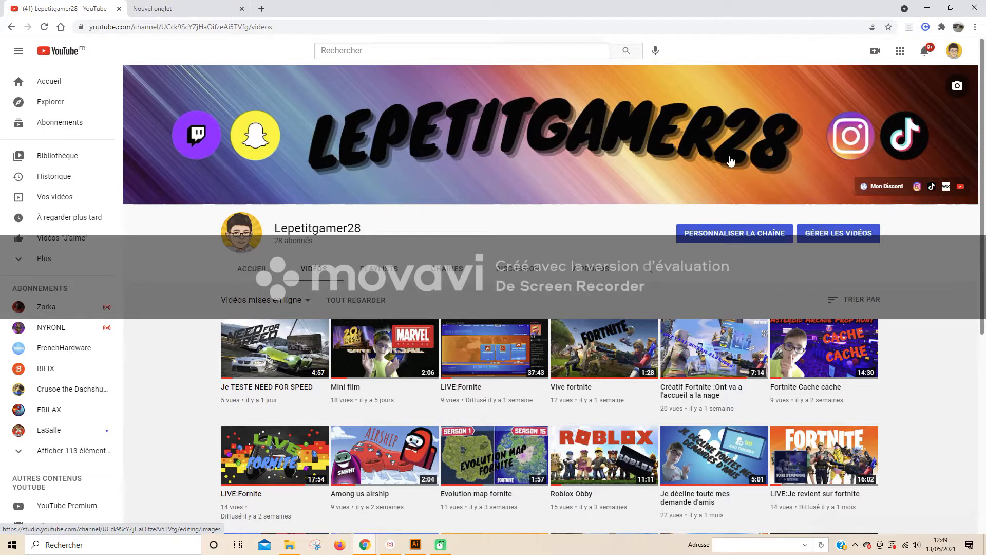
Search Google for "canva" in the empty browser tab
click(132, 5)
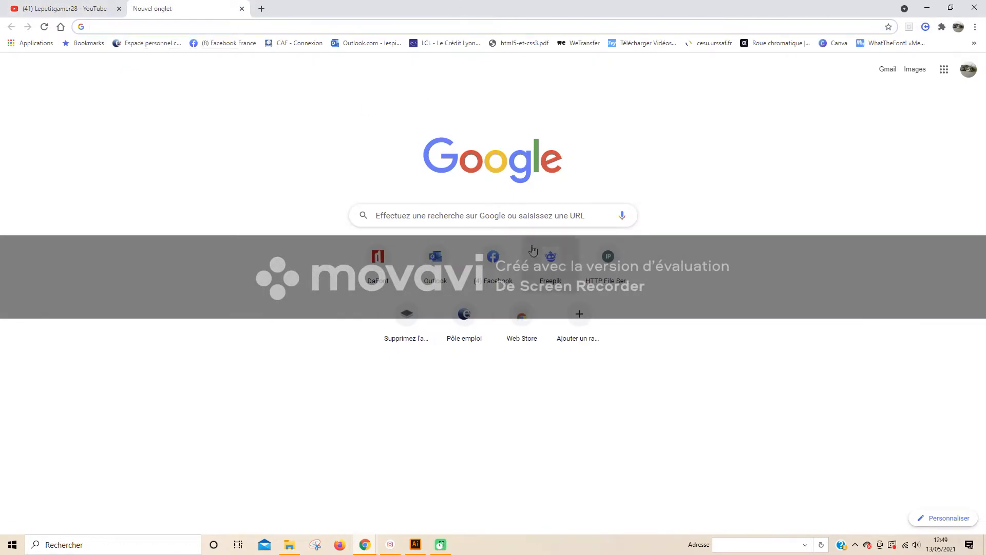
click(556, 220)
text(CAN)
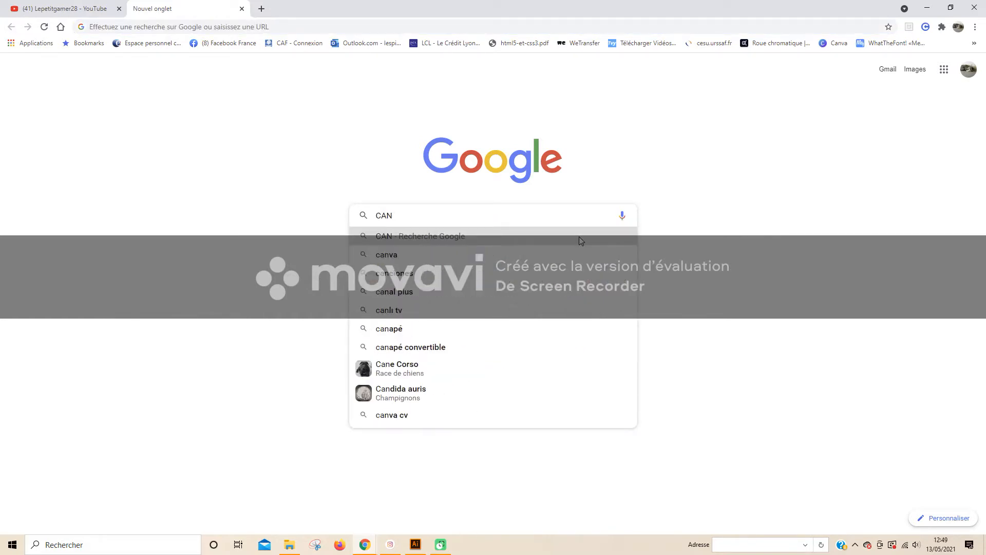
text(VA)
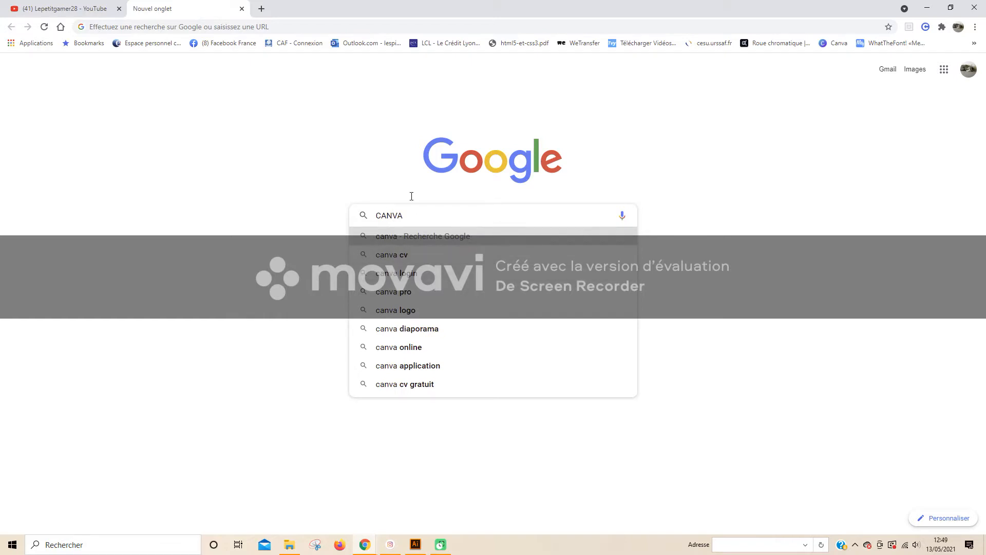
click(444, 239)
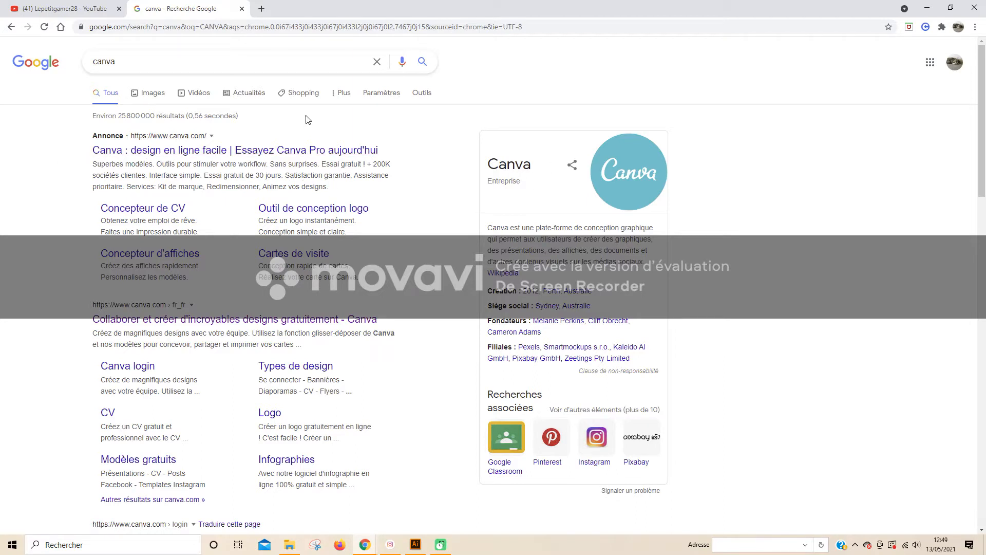
Open the Canva site from the sponsored search result and log in to the account
click(298, 150)
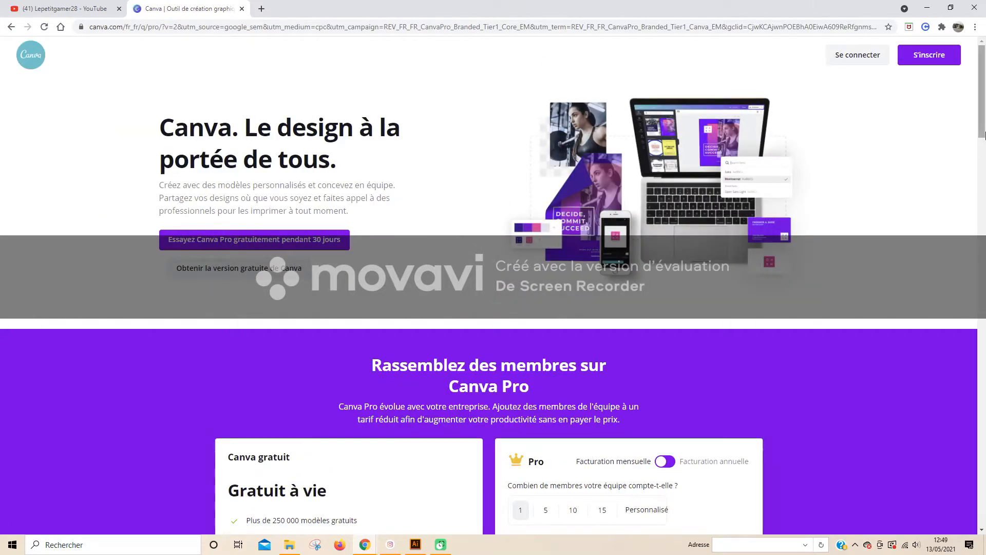
click(863, 60)
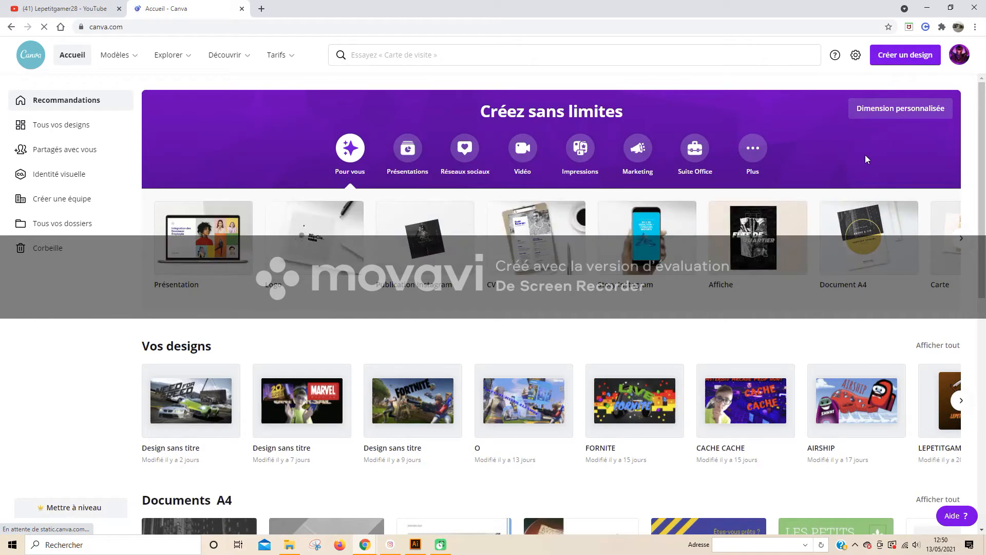
click(961, 54)
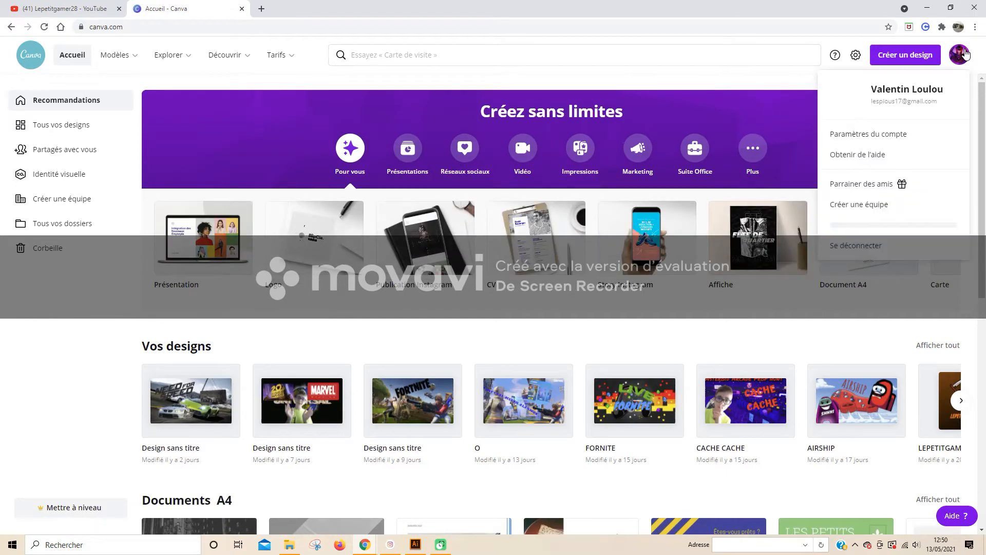
click(839, 46)
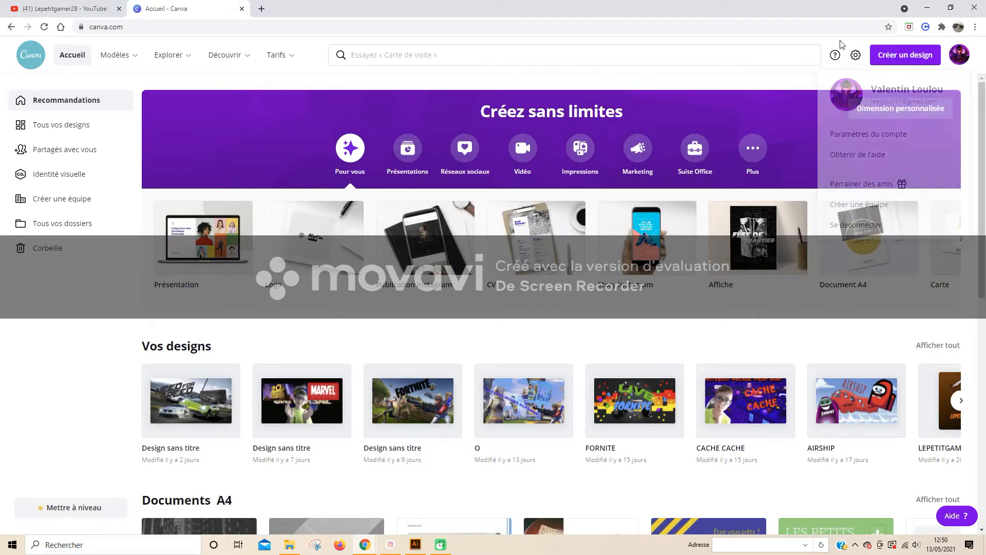
Create a blank YouTube thumbnail design from Canva's suggested design formats on the home page
scroll(358, 407, down, 4)
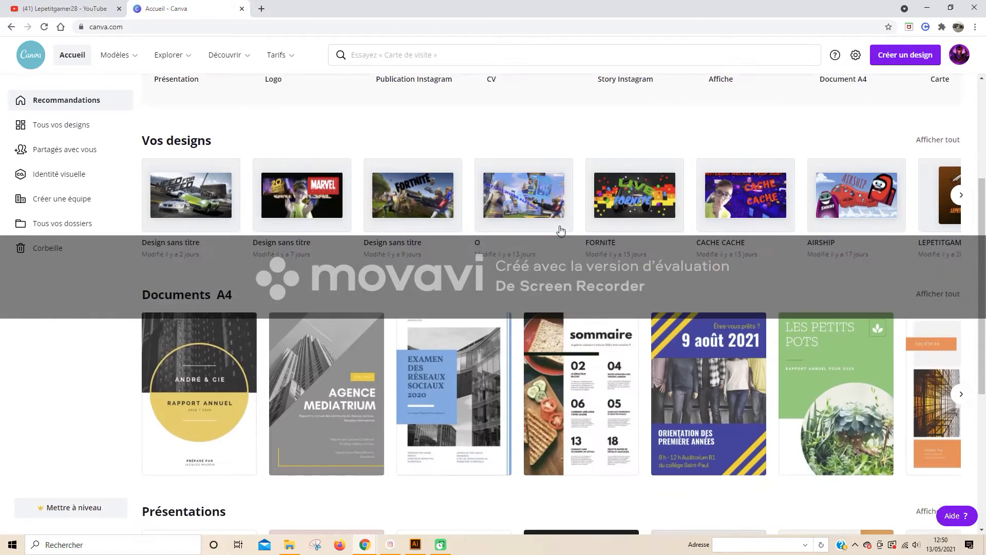
scroll(561, 229, up, 2)
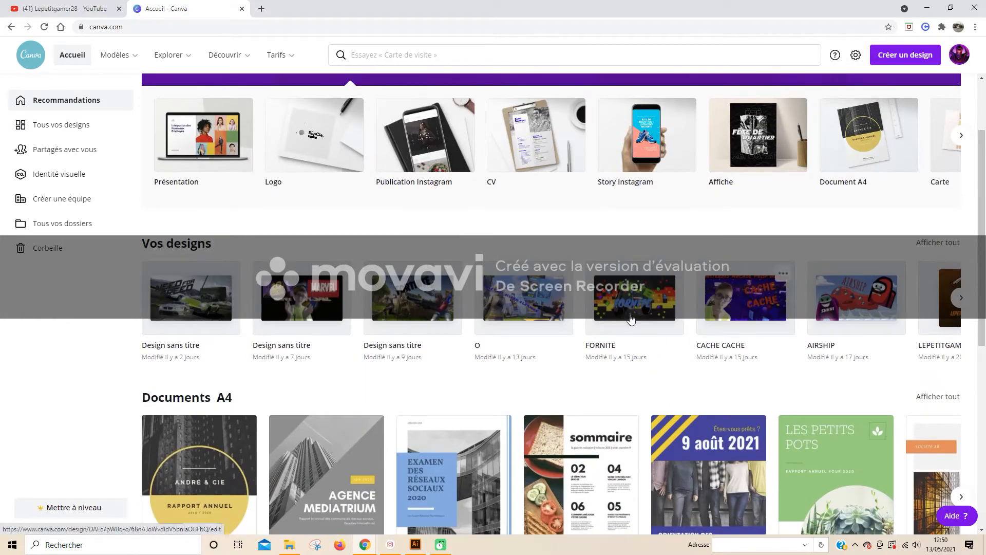
scroll(565, 287, up, 2)
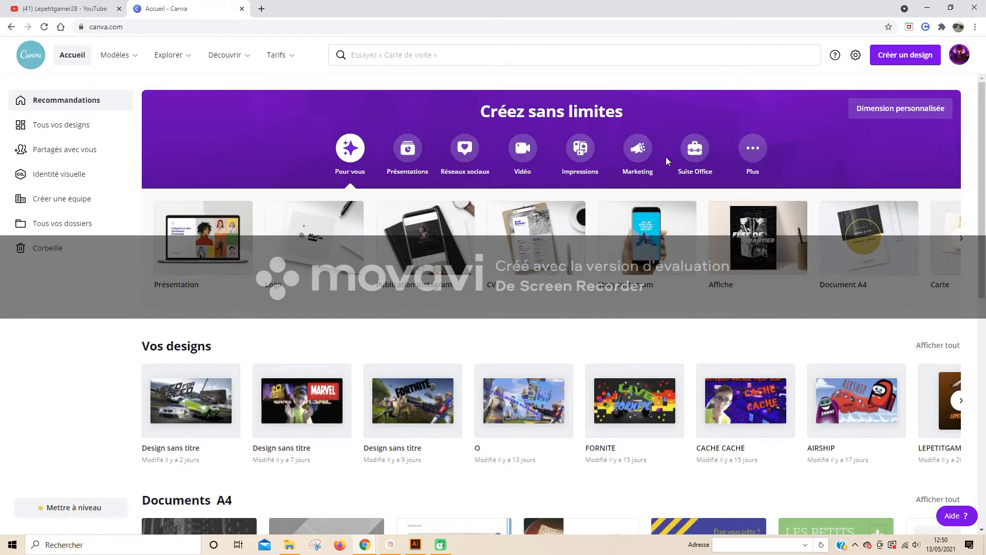
click(960, 239)
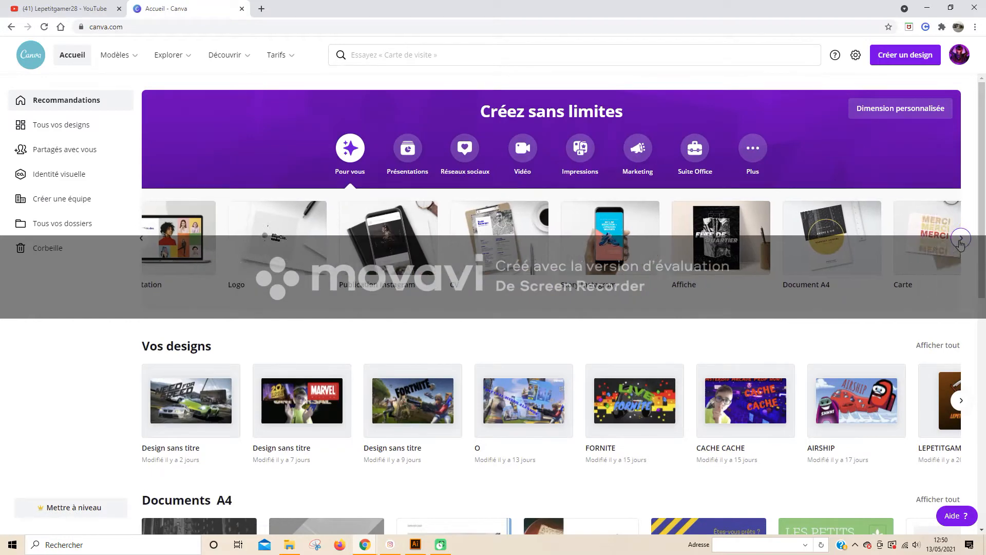
click(961, 240)
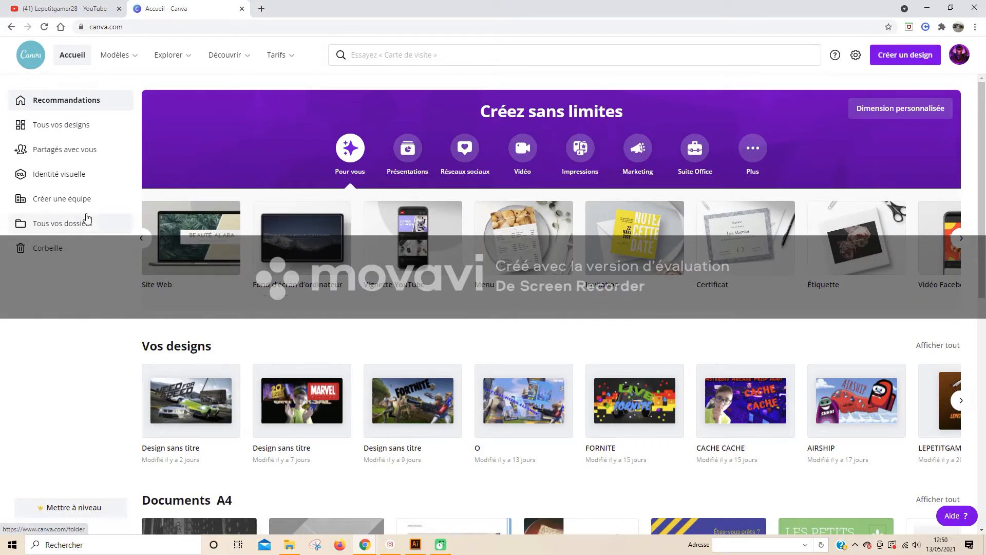
click(960, 240)
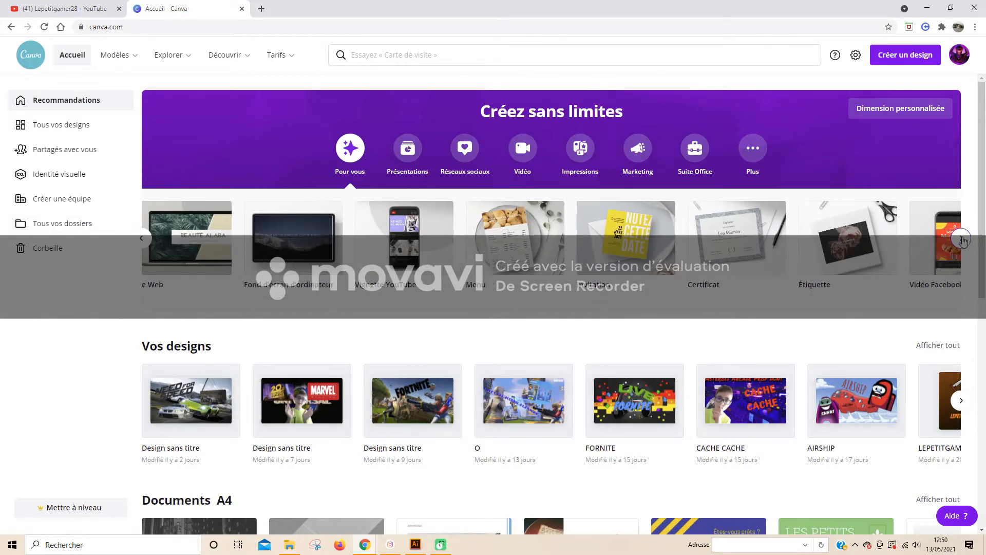
click(141, 238)
click(411, 240)
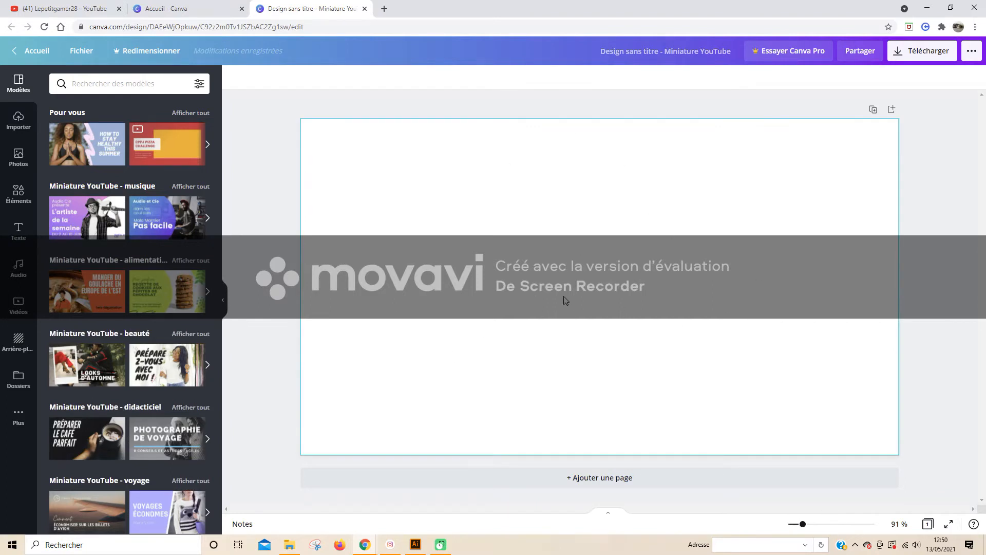
Search Google Images for "multicolore" in a new browser tab
key(ctrl+t)
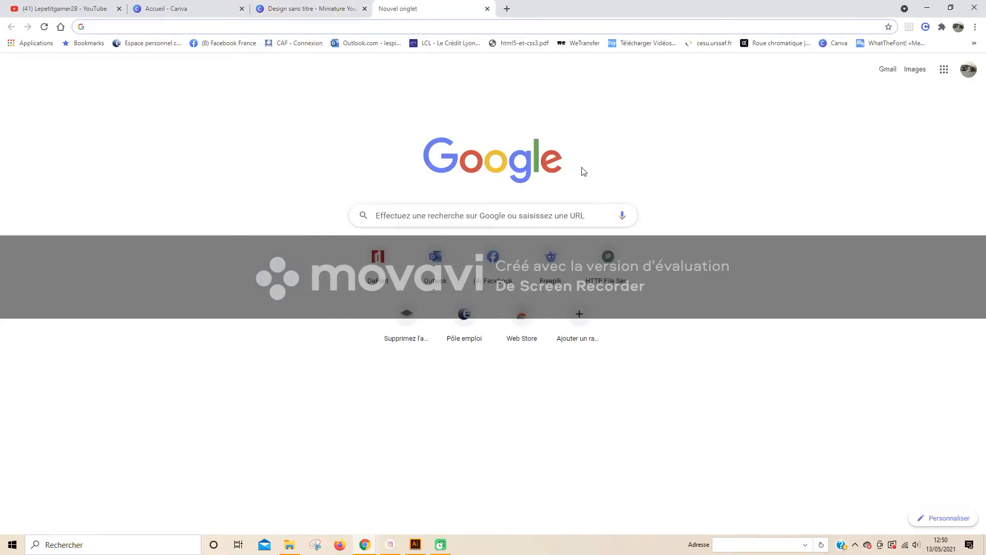
click(554, 215)
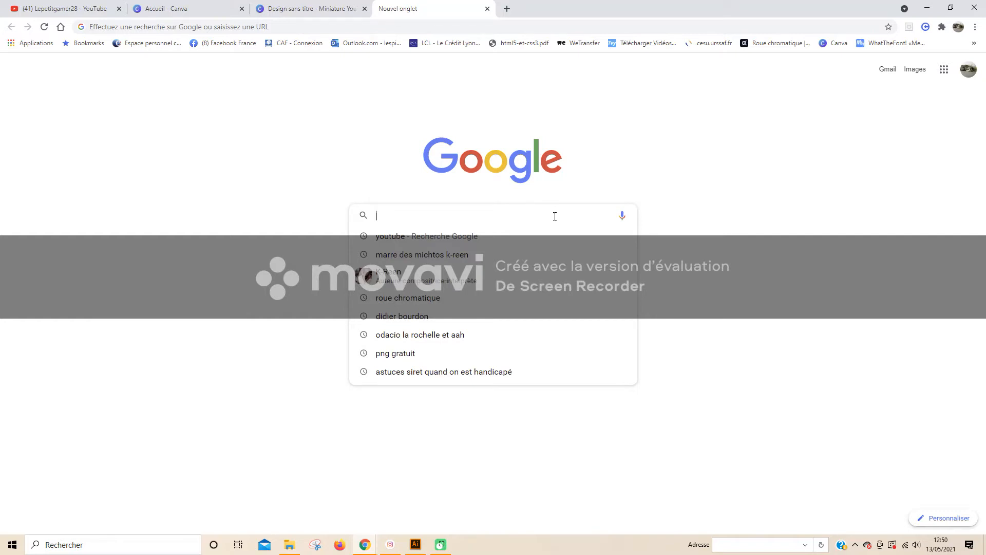
text(MULT)
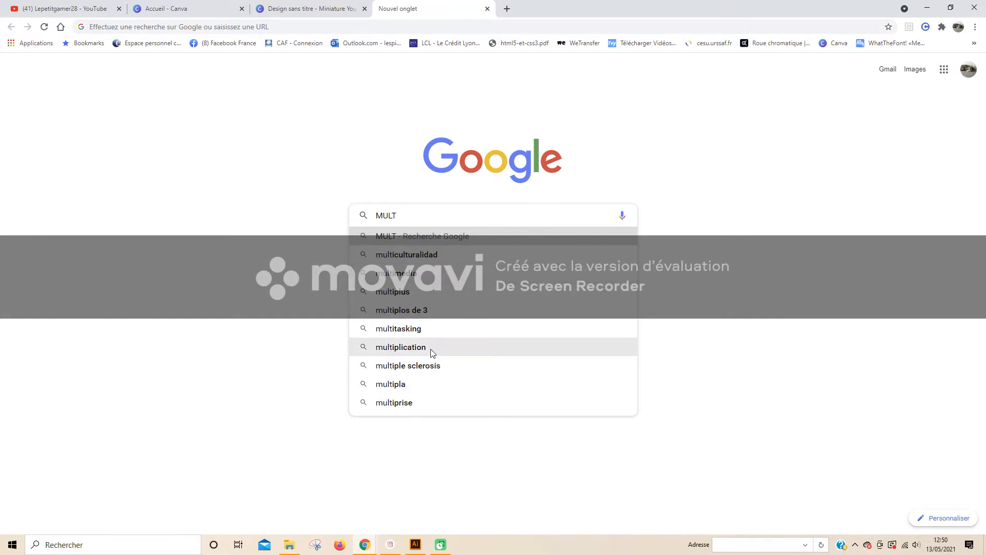
text(I)
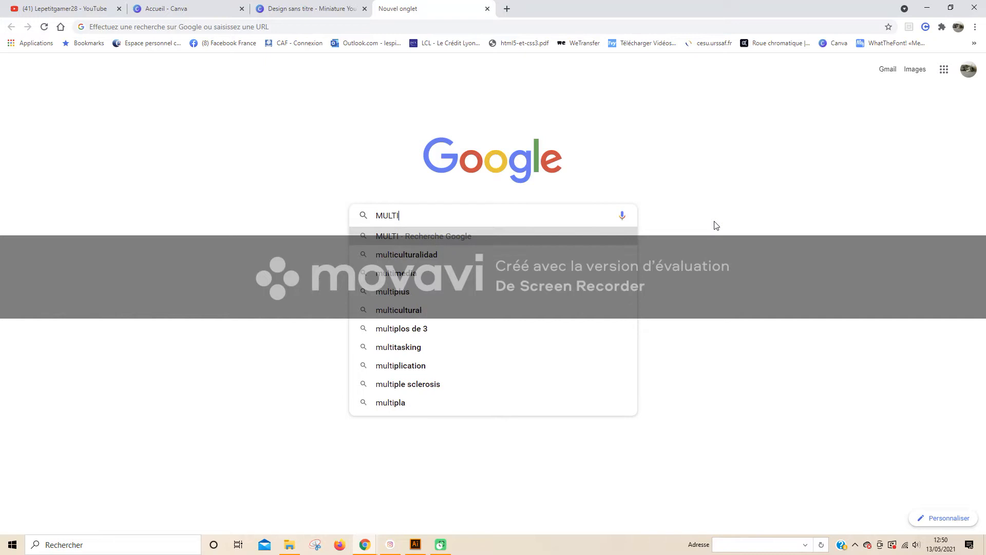
text(COL)
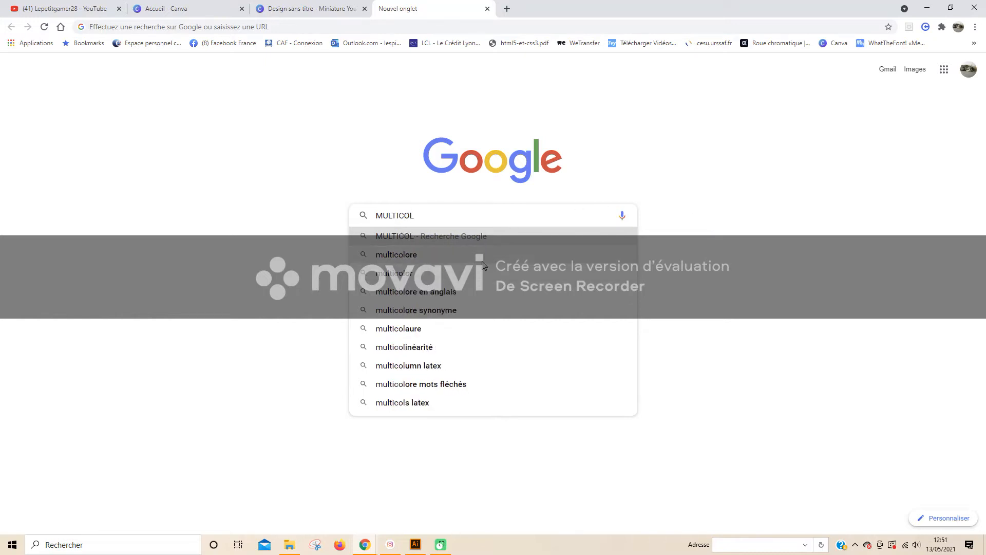
click(524, 254)
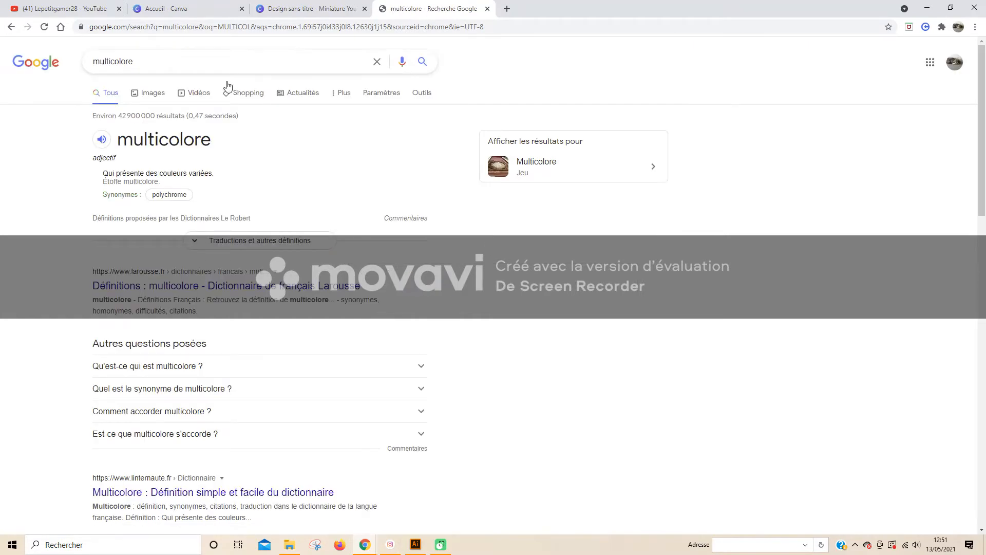
click(158, 97)
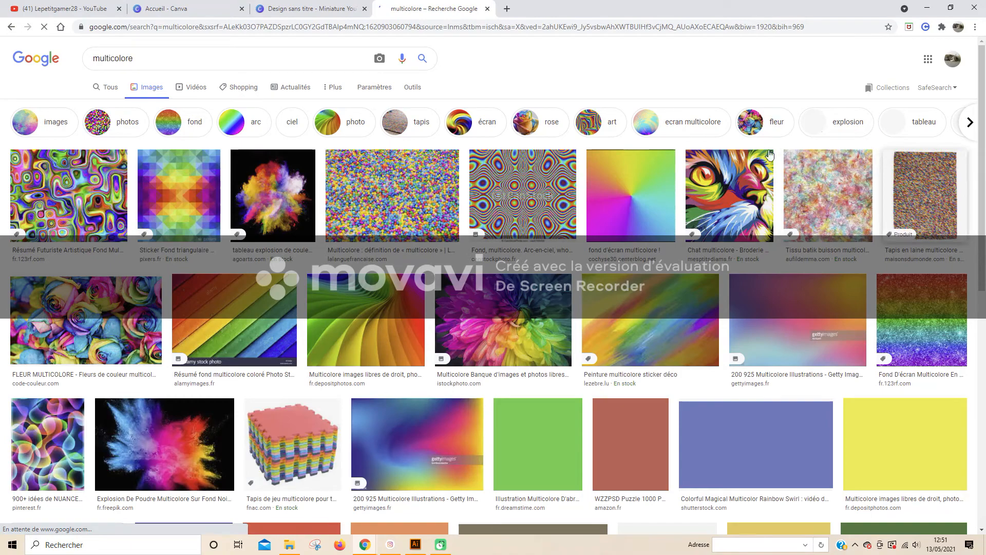
Look through the image results for a multicolour background and preview the yellow-to-blue gradient from Vecteezy
scroll(696, 395, down, 4)
scroll(696, 395, down, 2)
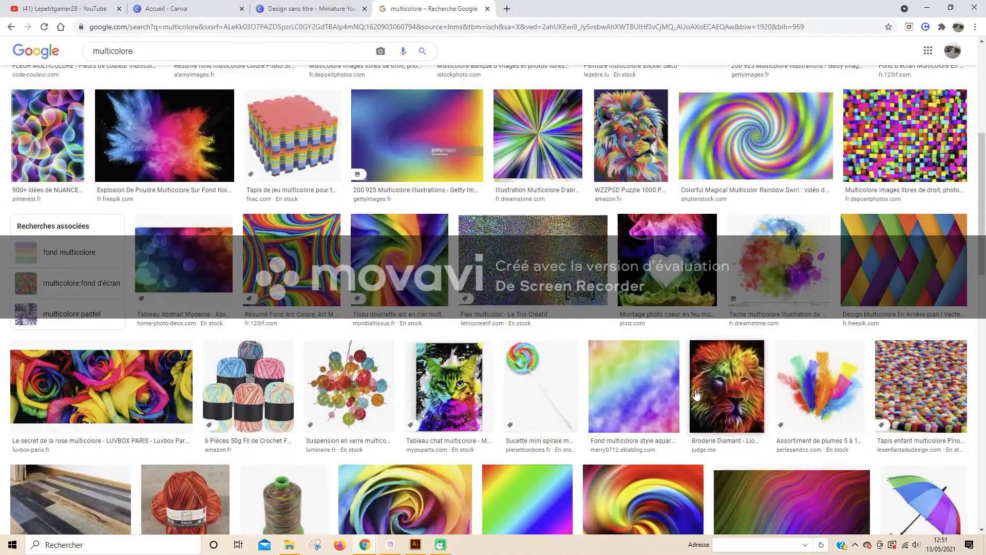
scroll(695, 395, down, 7)
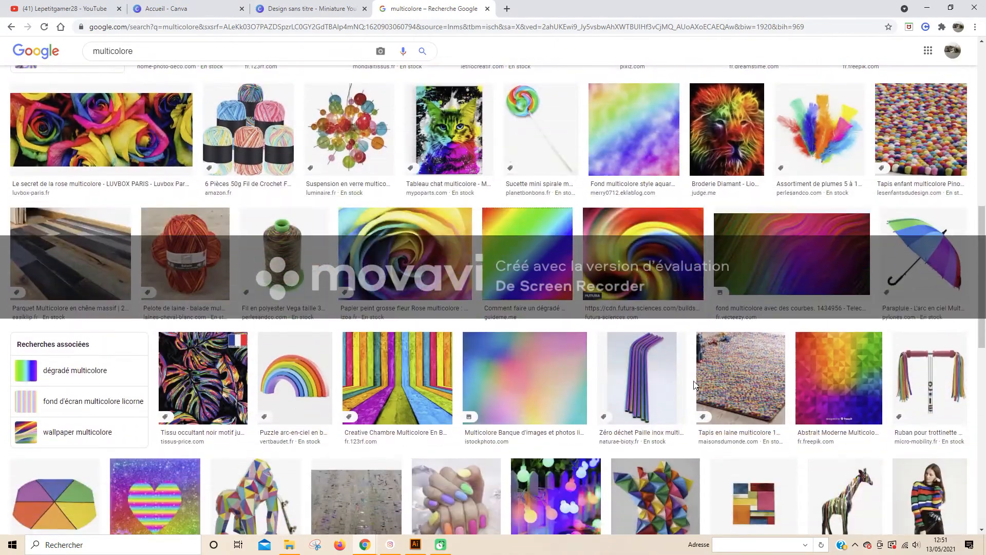
scroll(695, 386, down, 4)
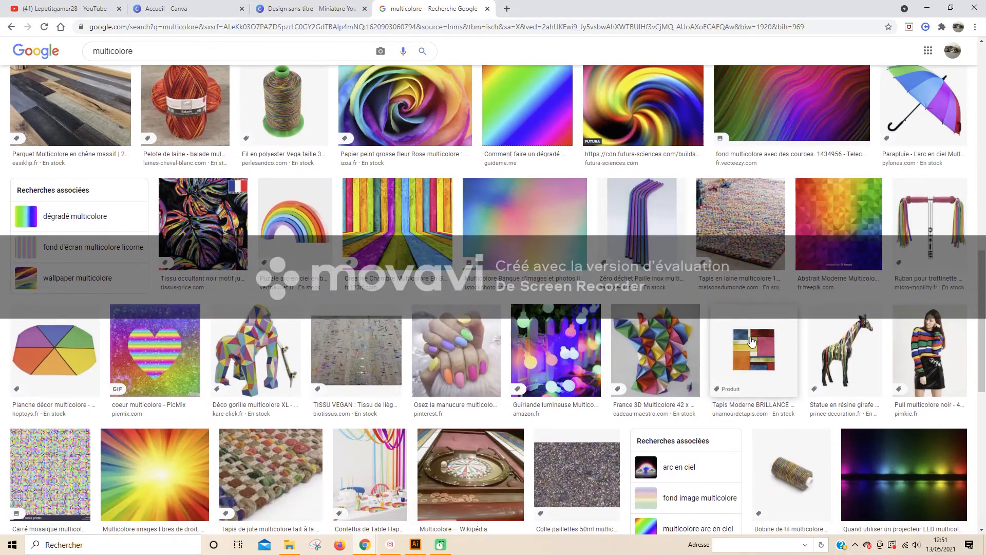
scroll(740, 341, down, 6)
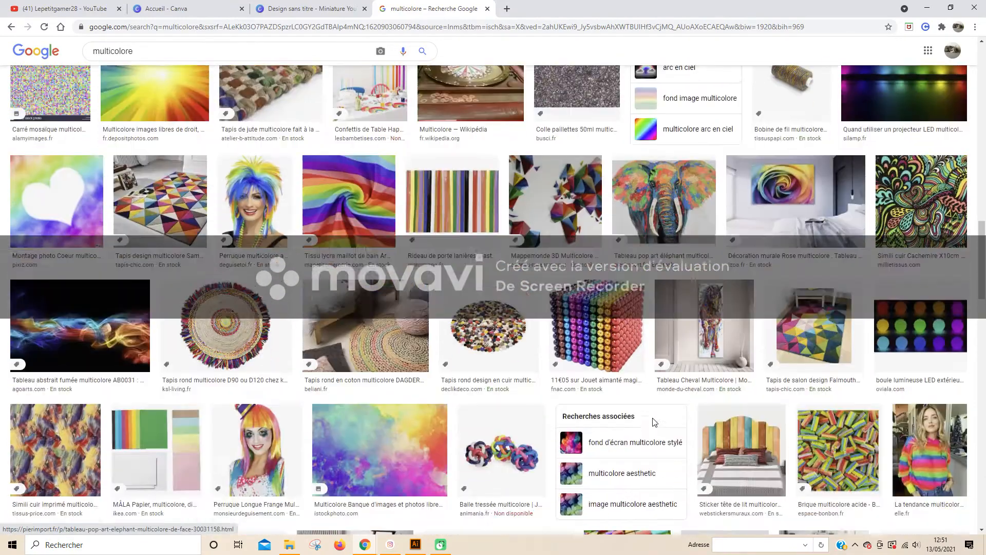
scroll(650, 418, down, 2)
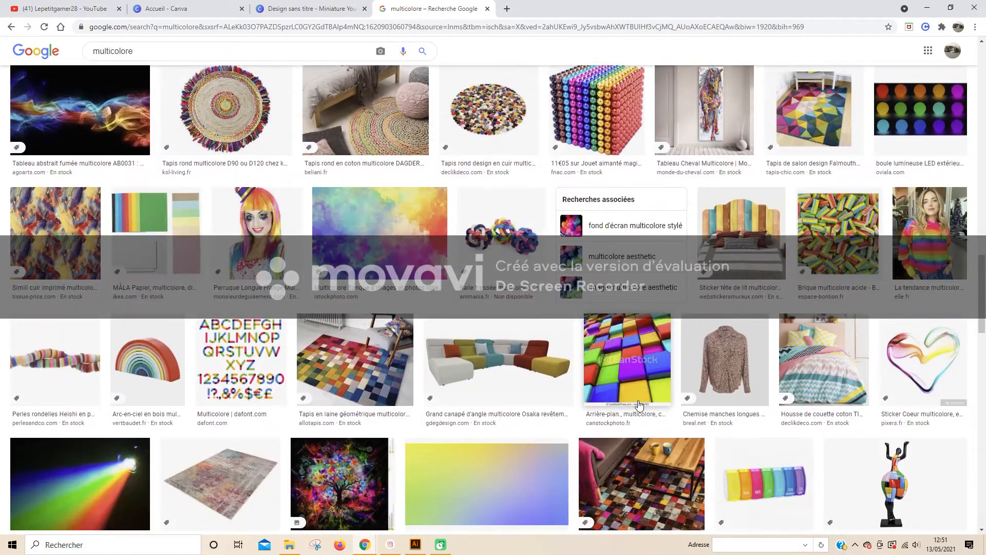
scroll(640, 406, down, 4)
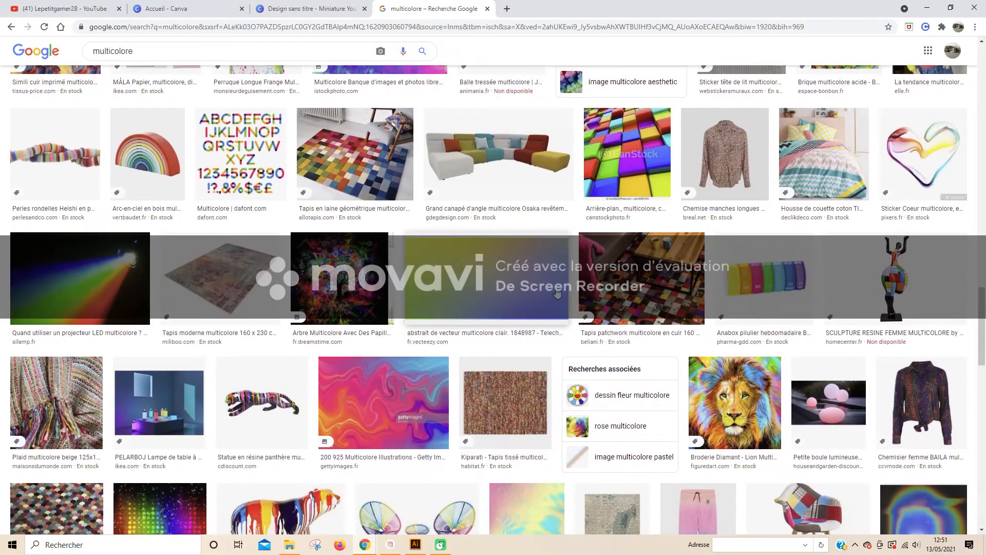
click(557, 293)
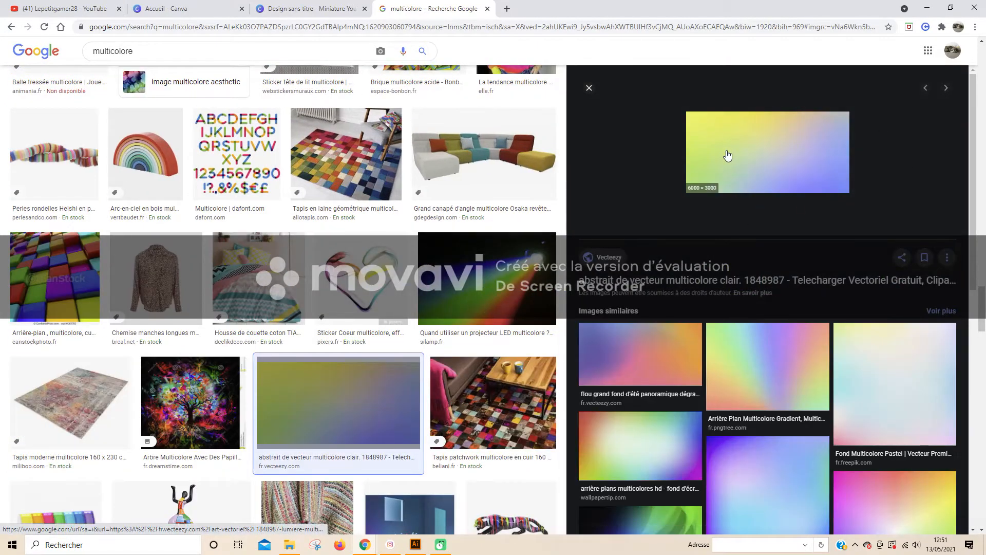
Examine the similar images and further results for another multicolour background, and preview the pink, orange and turquoise gradient
scroll(725, 380, down, 1)
scroll(725, 380, down, 2)
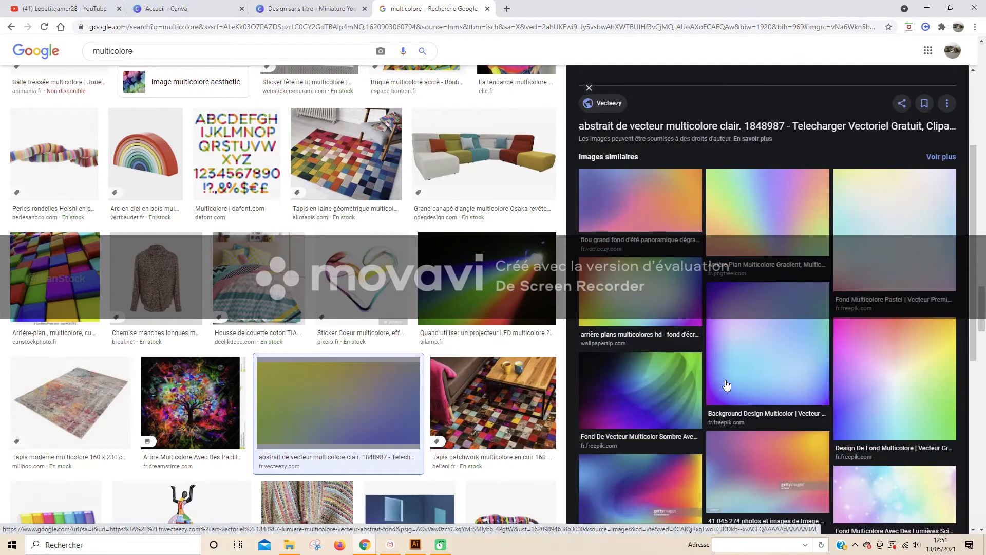
scroll(673, 330, down, 1)
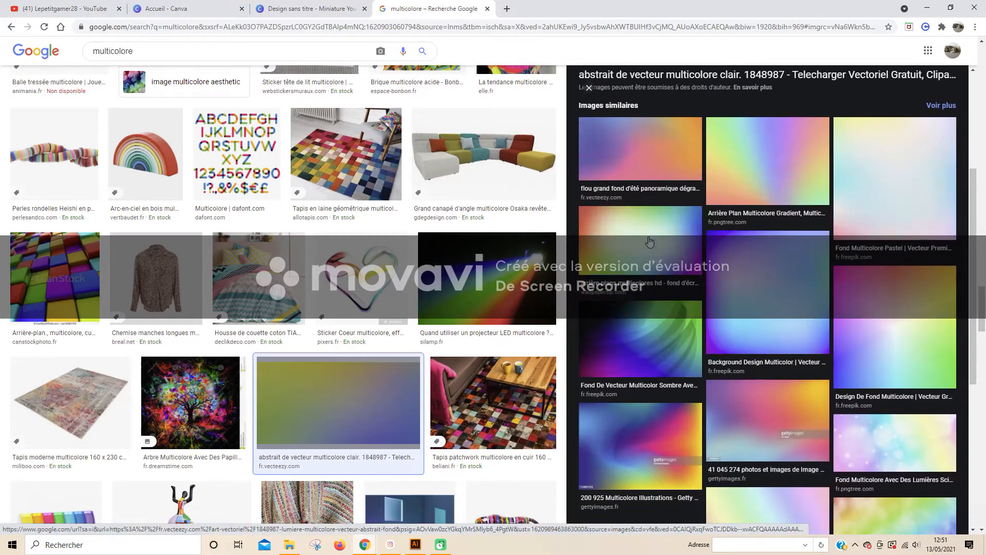
scroll(652, 229, down, 3)
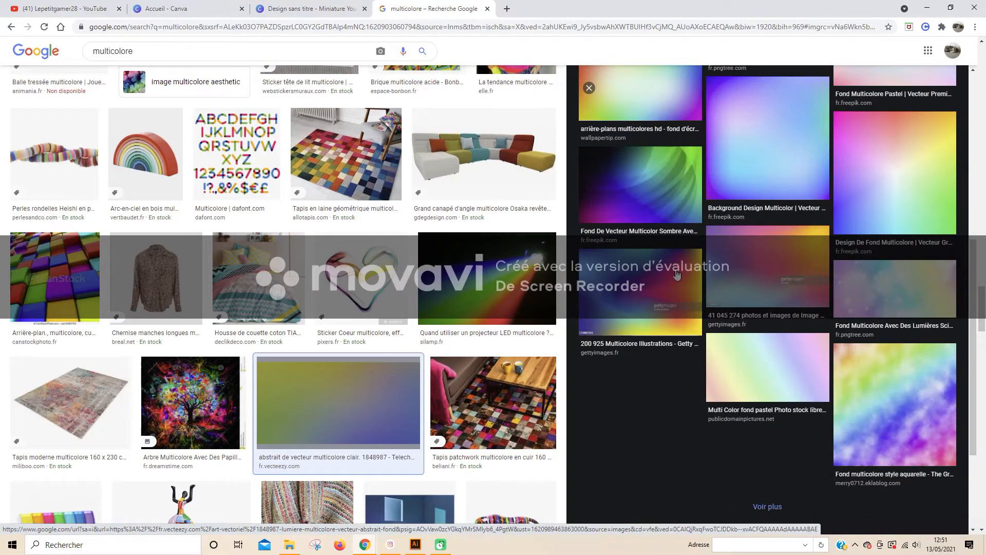
scroll(458, 322, down, 7)
scroll(459, 322, down, 11)
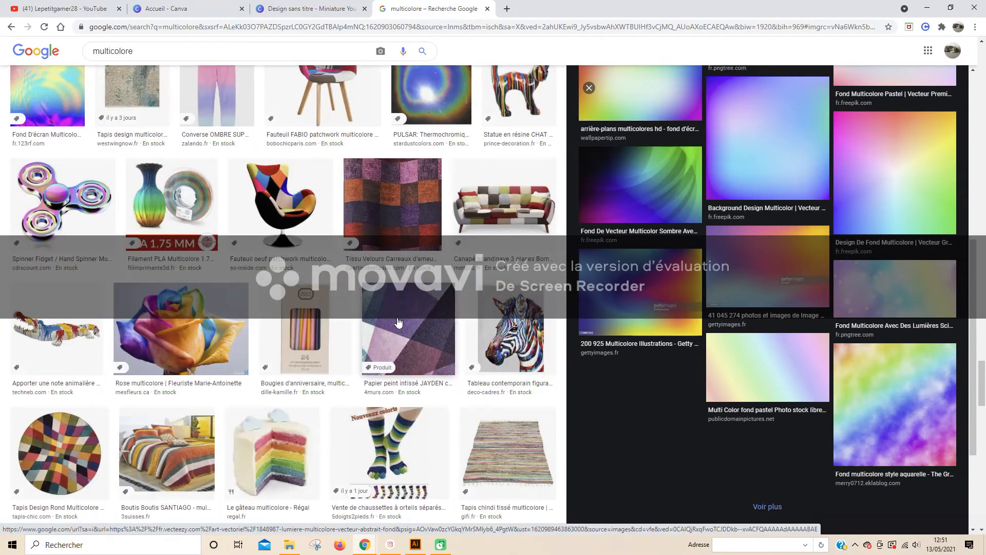
scroll(399, 322, down, 13)
scroll(413, 312, down, 7)
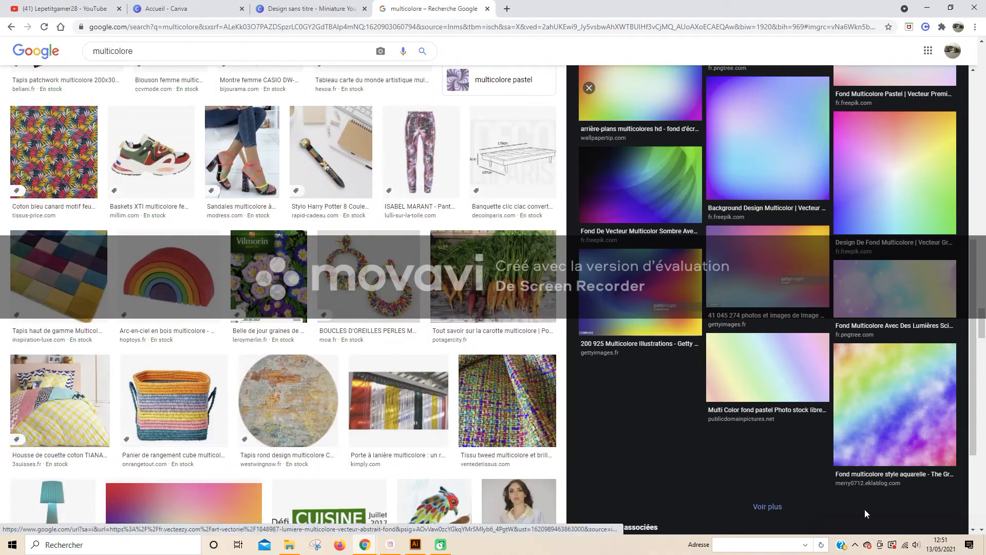
key(Right)
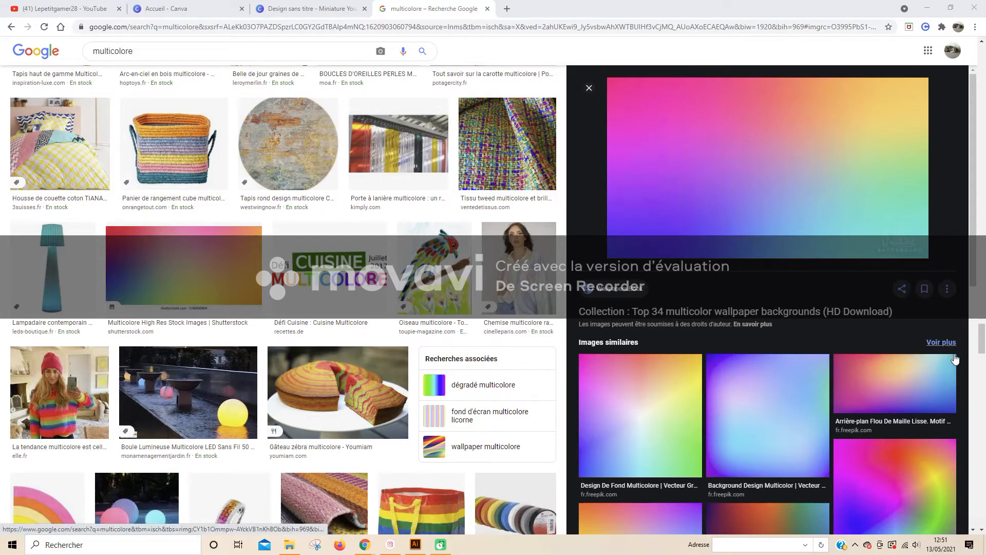
Copy the pink, yellow and blue Freepik gradient from the similar images and paste it into the Canva thumbnail design
click(917, 373)
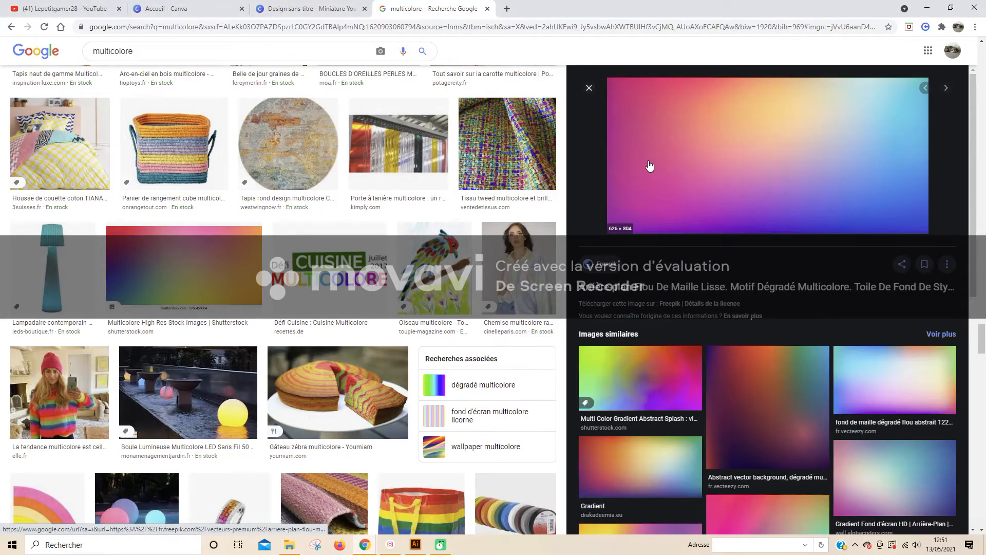
right_click(763, 140)
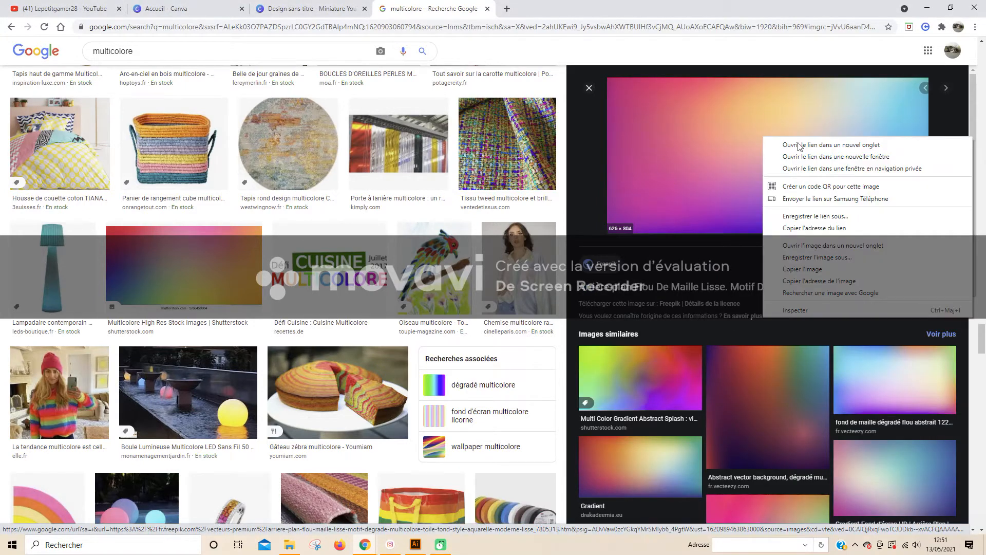
click(814, 269)
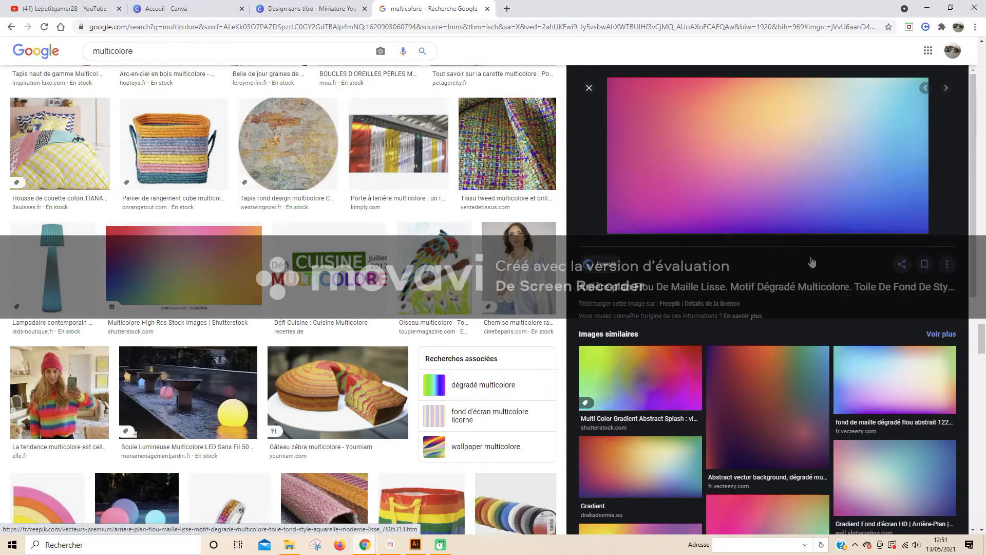
click(315, 7)
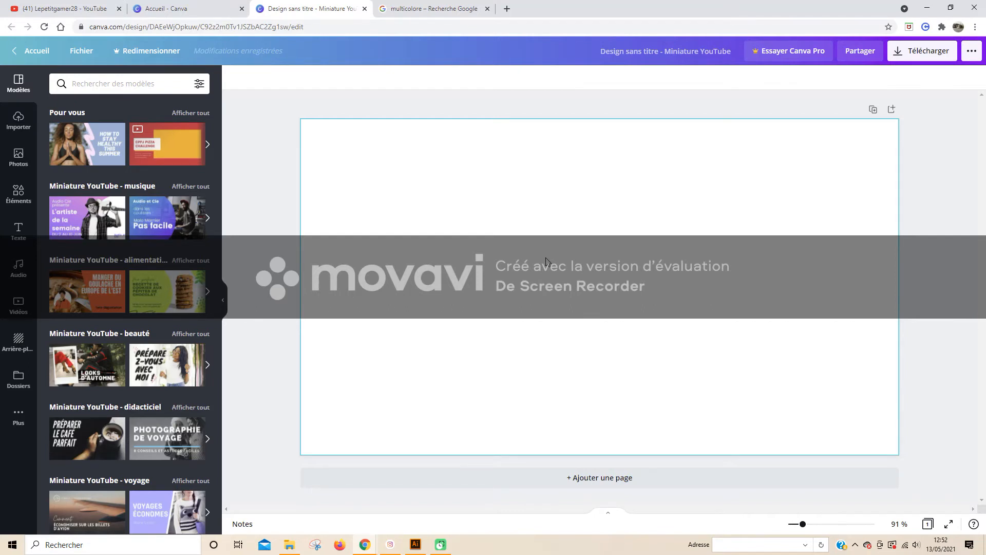
key(ctrl+v)
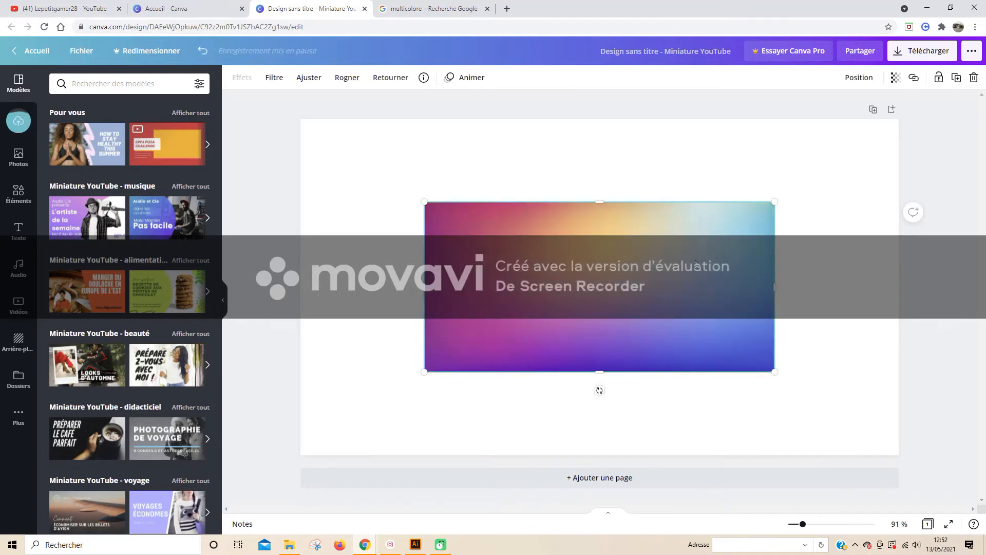
Enlarge and stretch the pasted gradient image so that it covers the whole thumbnail page
drag(773, 202, 877, 106)
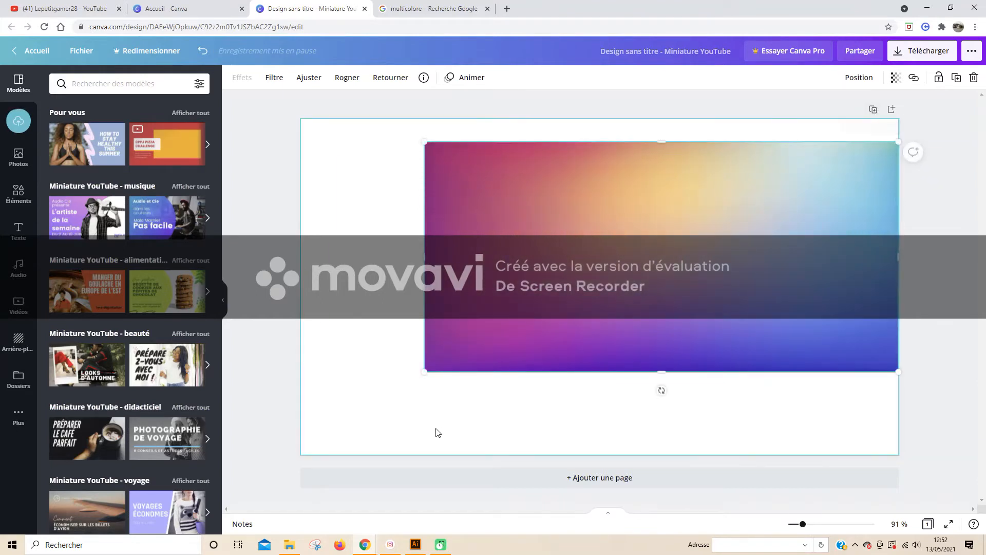
drag(424, 371, 301, 432)
drag(599, 431, 600, 455)
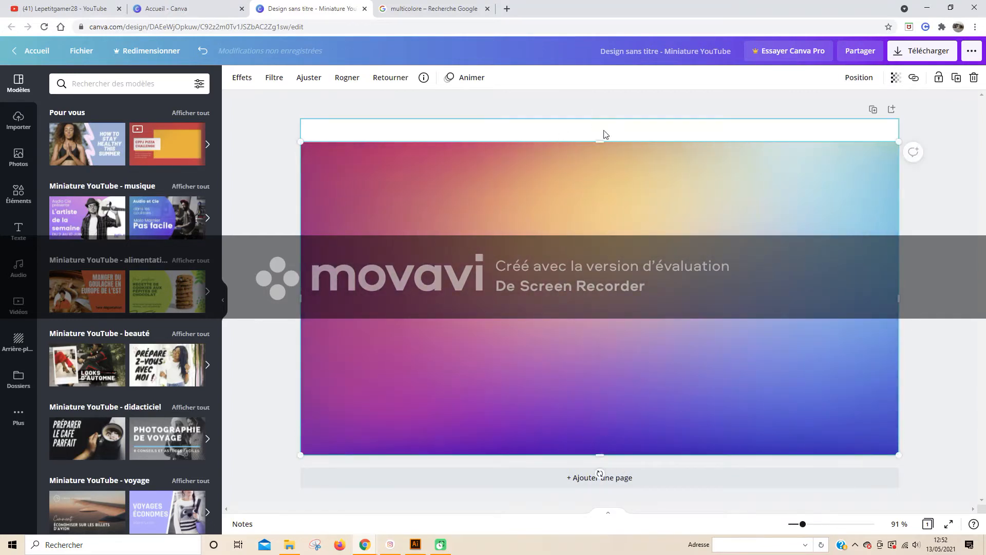
drag(599, 140, 599, 119)
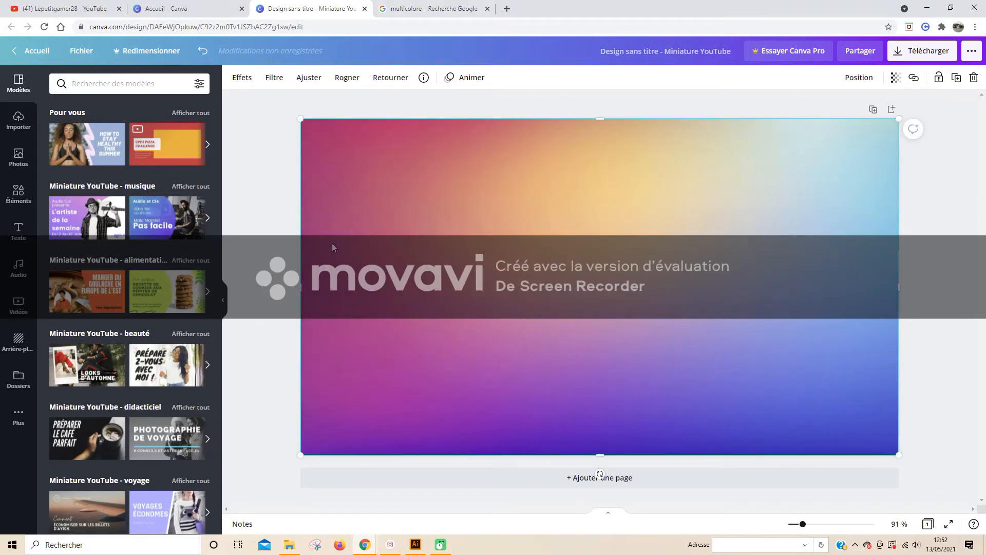
Add a title text box over the gradient and replace its placeholder text with "Lepetitgamer28"
click(23, 238)
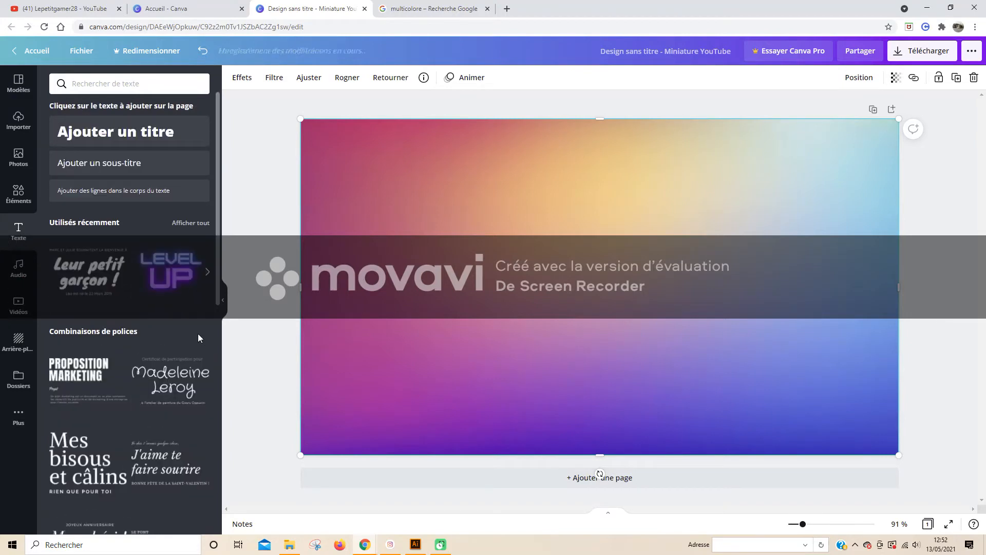
click(139, 130)
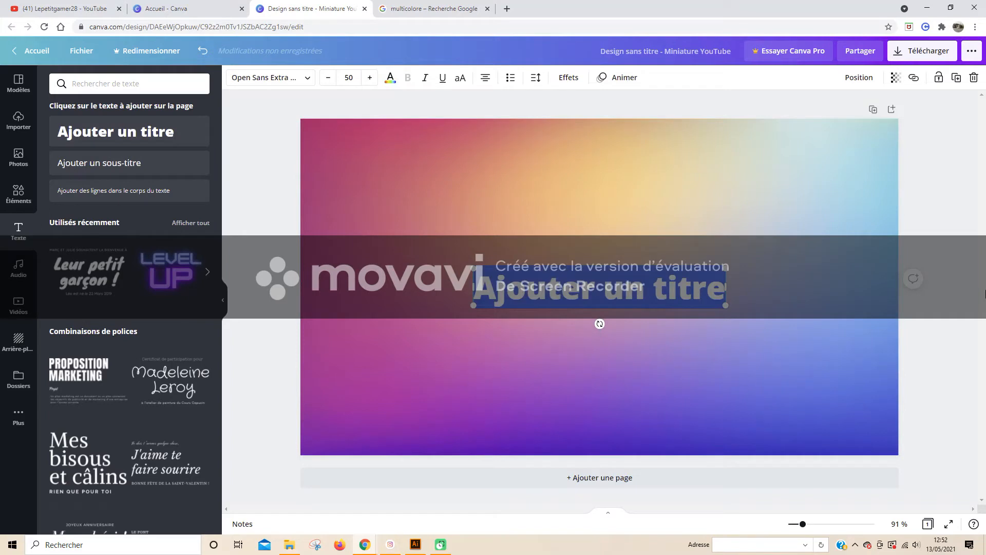
key(BackSpace)
text(l)
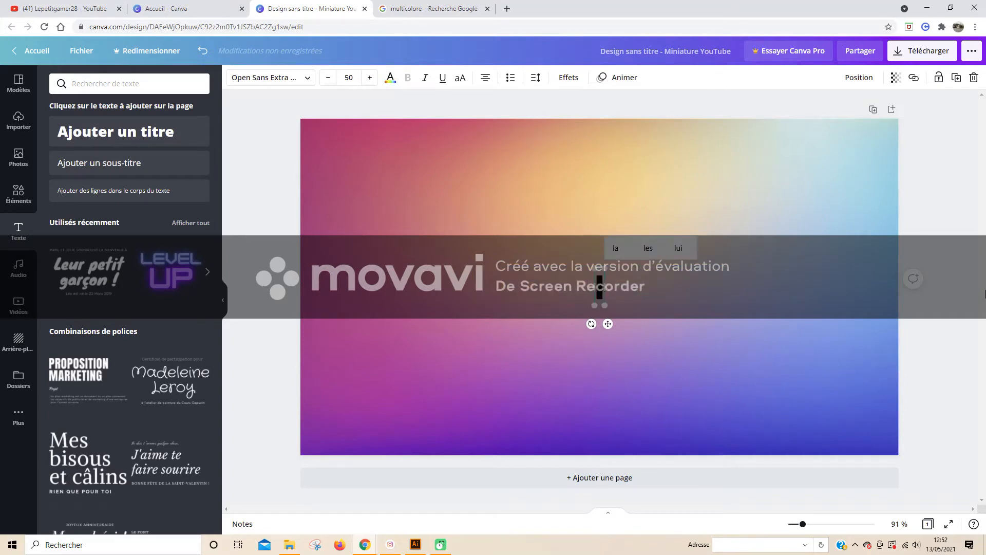
key(BackSpace)
text(l)
key(BackSpace)
text(Lepe)
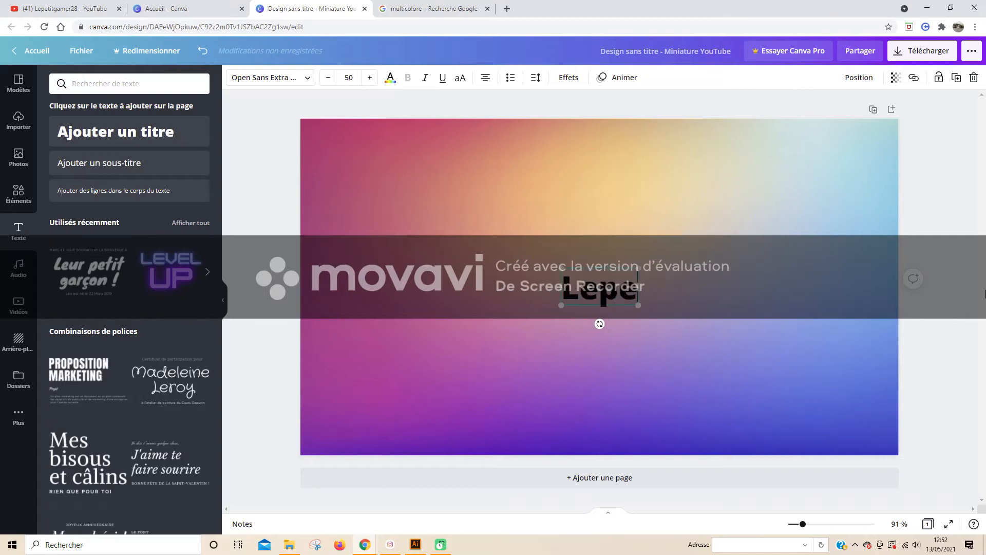
text(titgame)
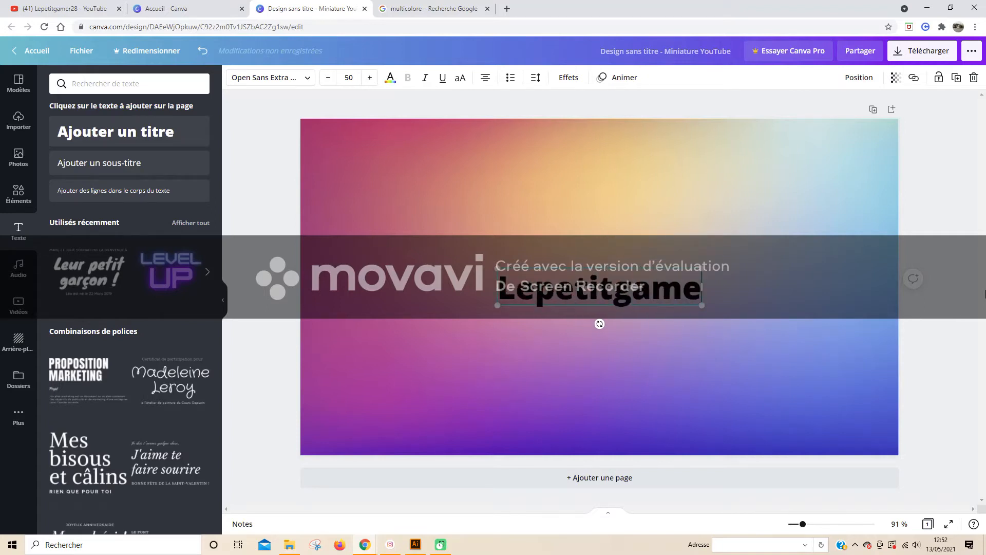
text(r28)
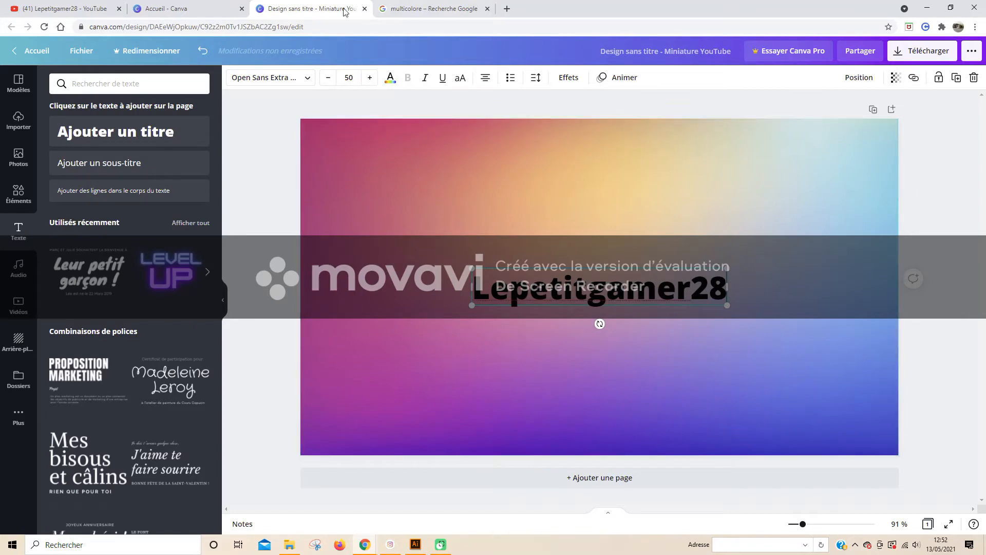
Browse the available fonts and set the title's font to Gagalin
click(306, 82)
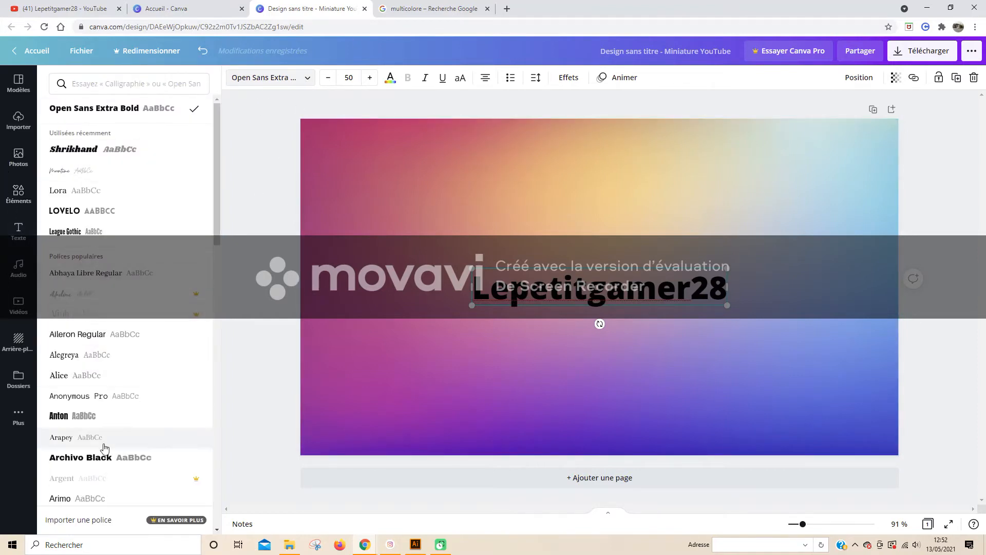
scroll(181, 201, down, 4)
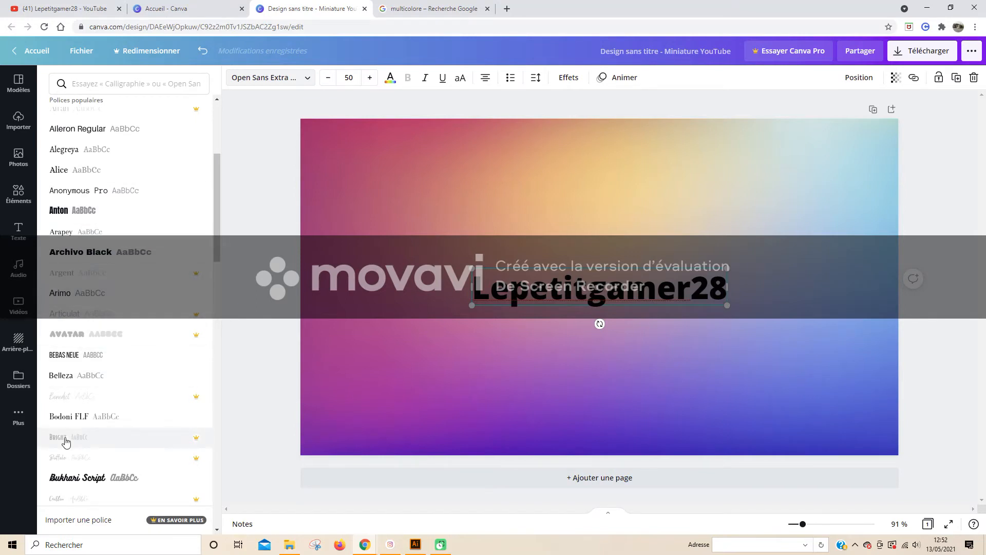
scroll(77, 437, down, 3)
scroll(106, 369, down, 1)
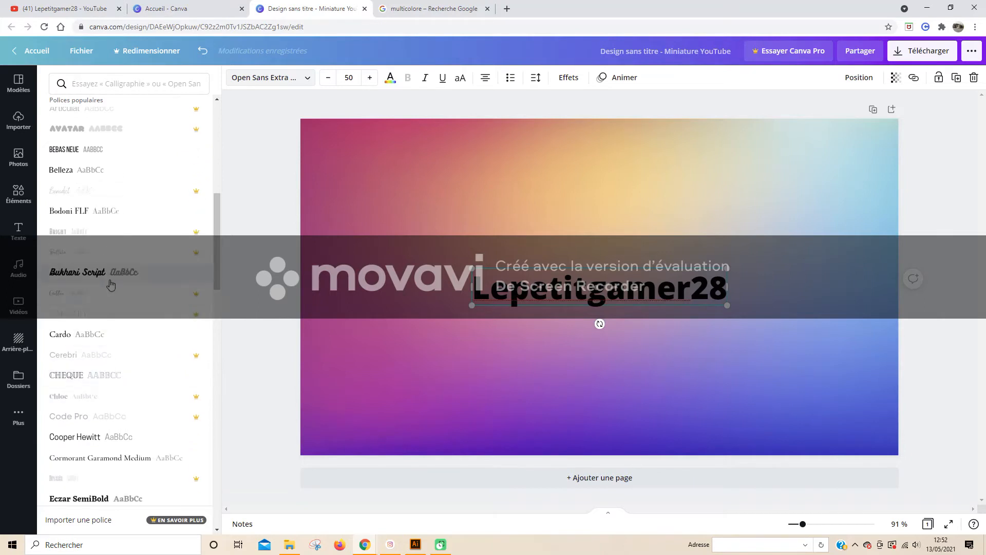
click(126, 279)
scroll(126, 363, down, 4)
click(132, 299)
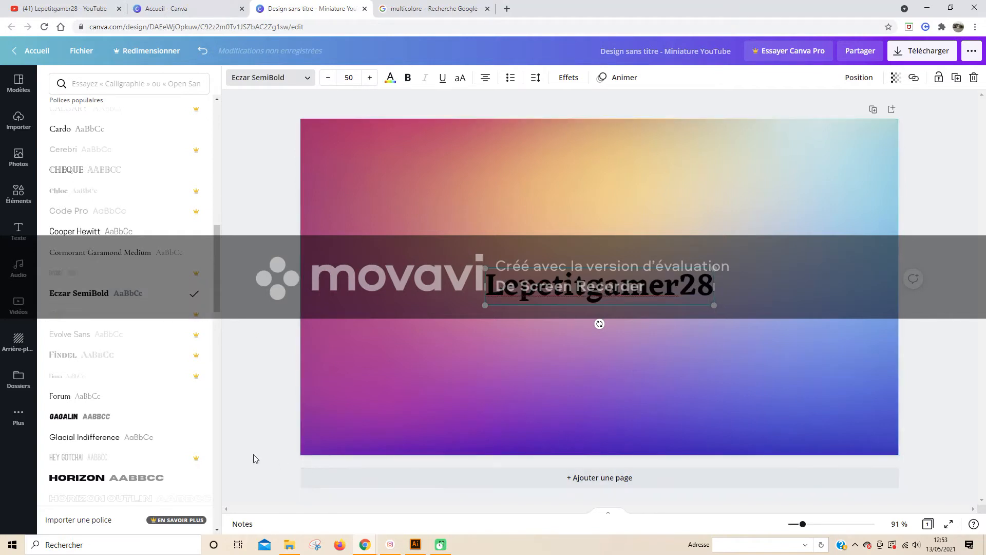
click(137, 426)
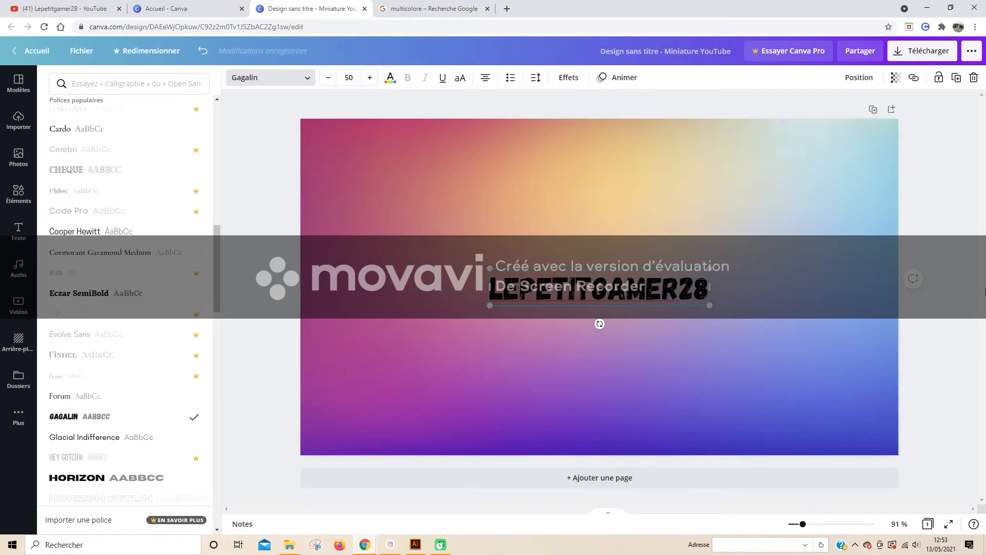
click(390, 79)
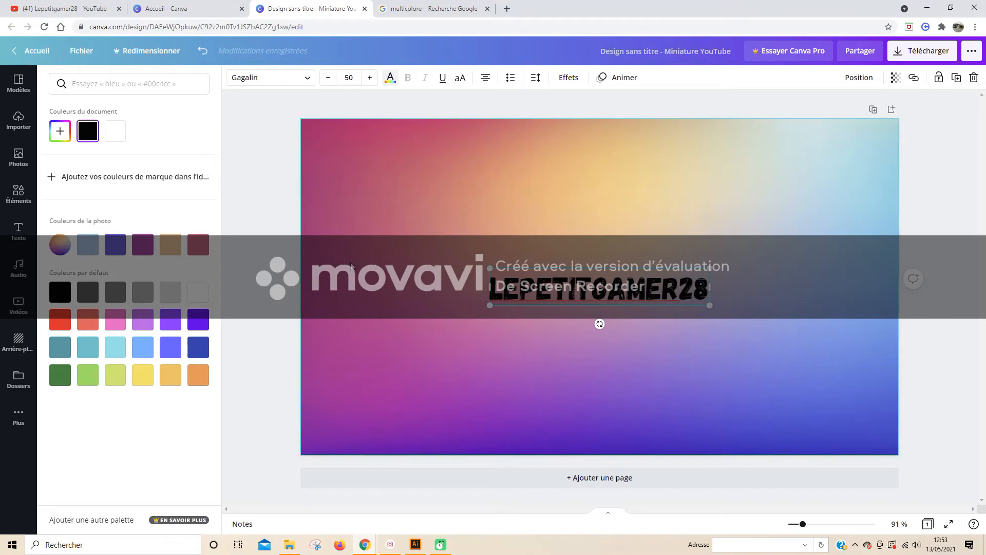
key(Escape)
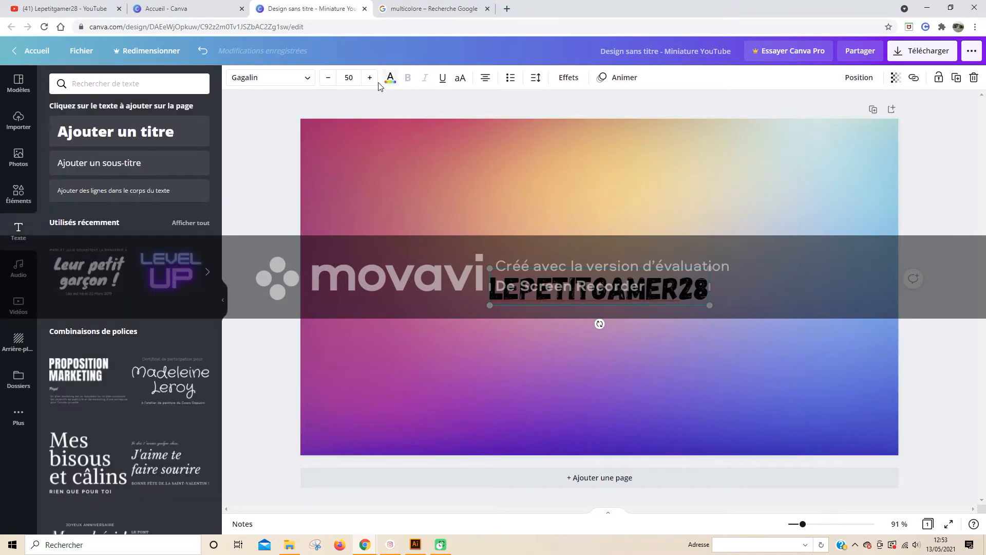
Apply the Courber shape effect to the title with a curve of 9
click(570, 81)
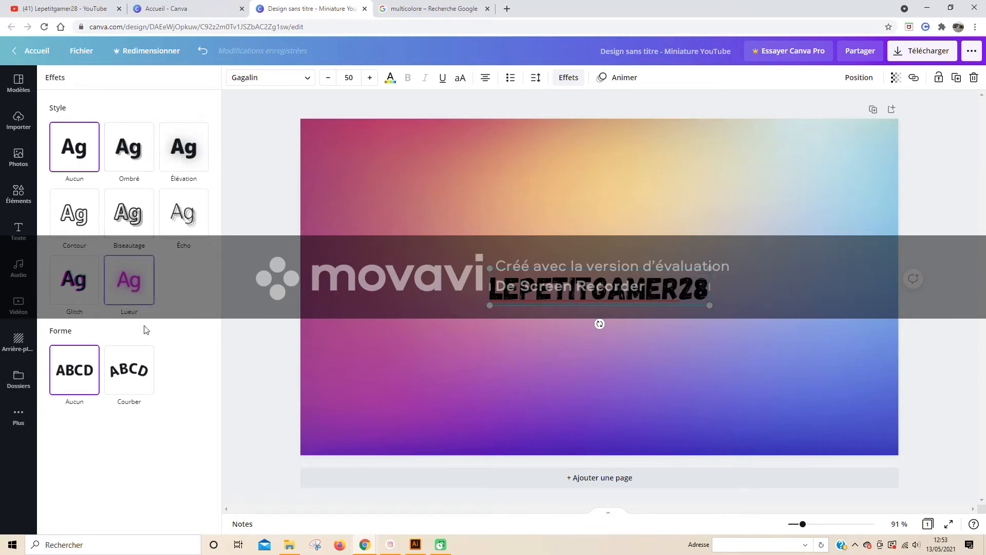
click(128, 372)
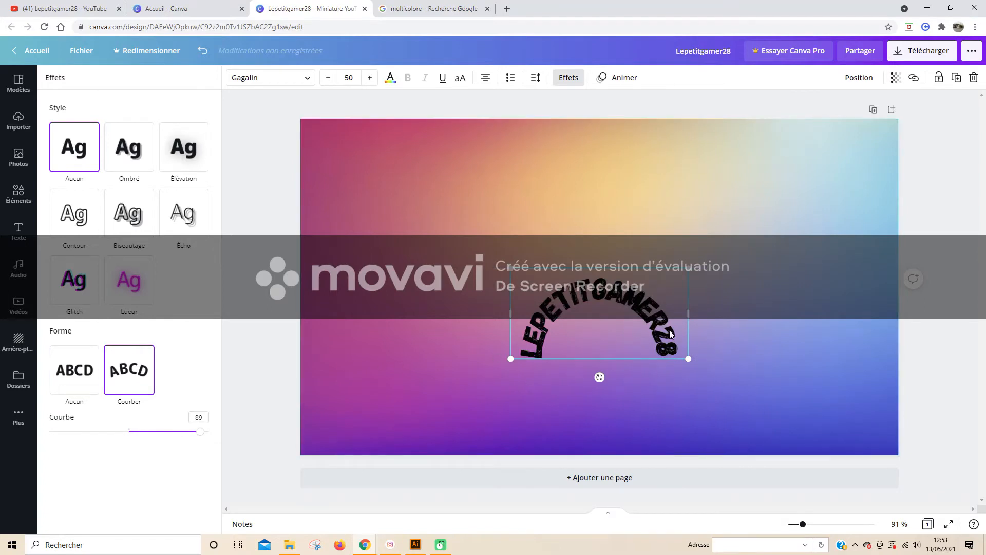
drag(202, 433, 138, 463)
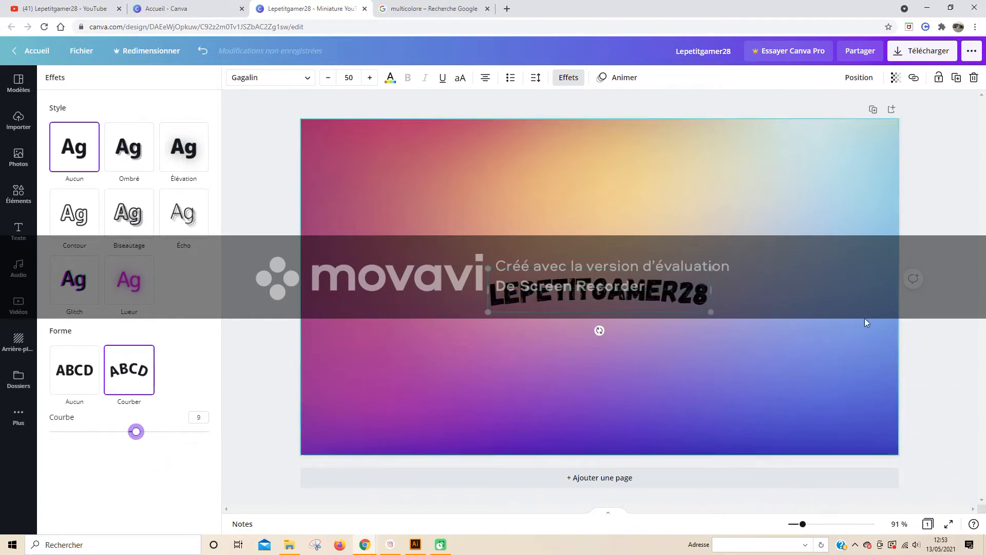
Enlarge the curved title to font size 77,6 and centre it on the thumbnail
drag(605, 293, 639, 268)
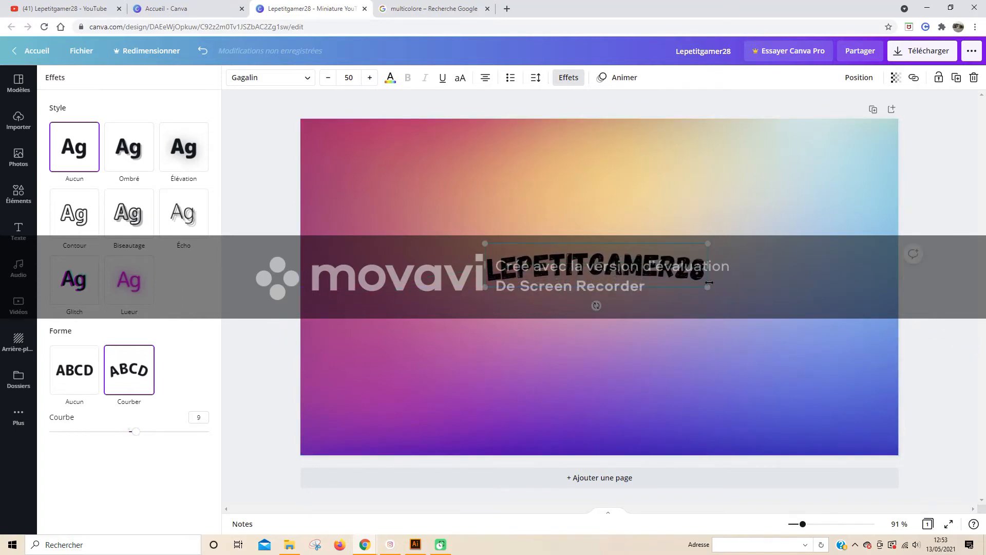
drag(707, 288, 831, 310)
drag(666, 279, 607, 282)
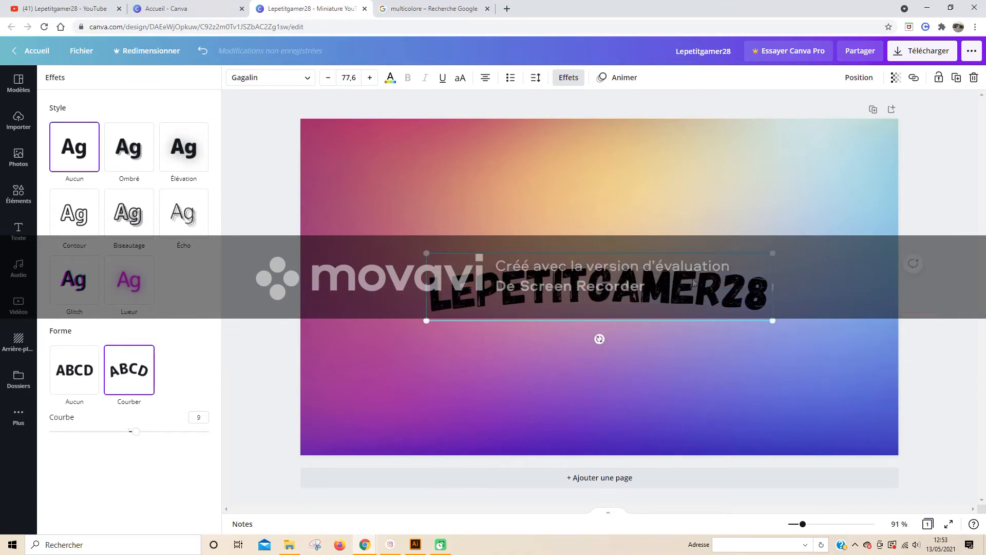
click(965, 372)
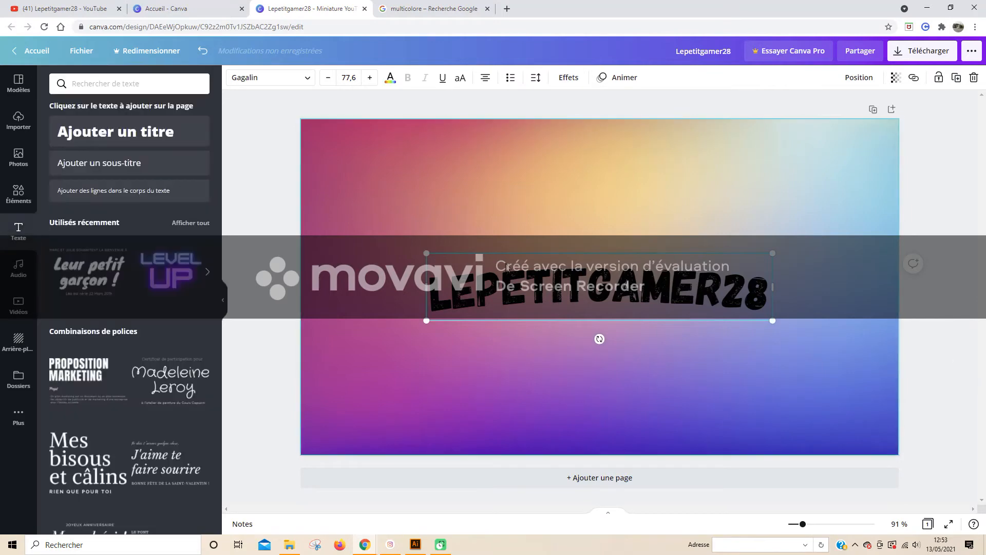
Apply the Écho style effect to the title with distance 44 and angle -21
click(569, 80)
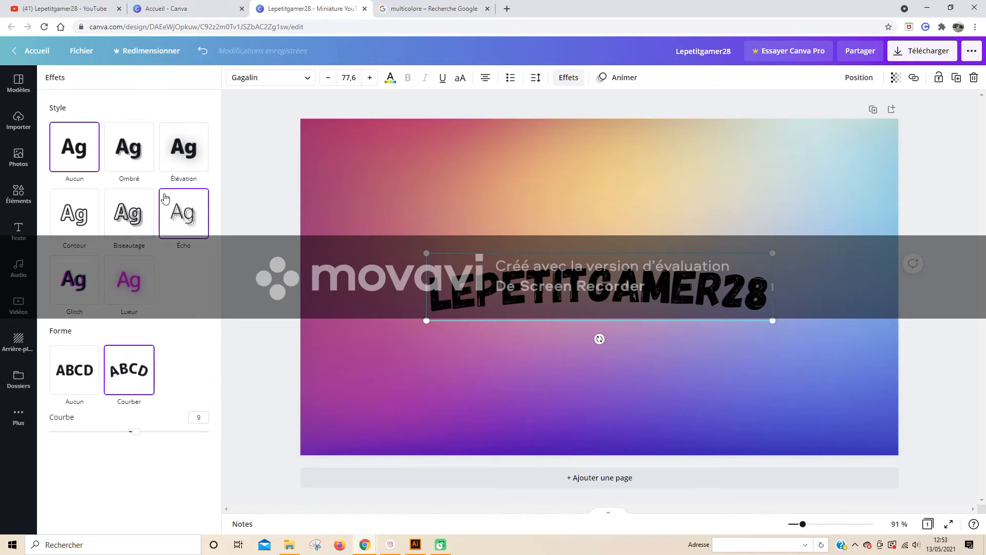
click(187, 209)
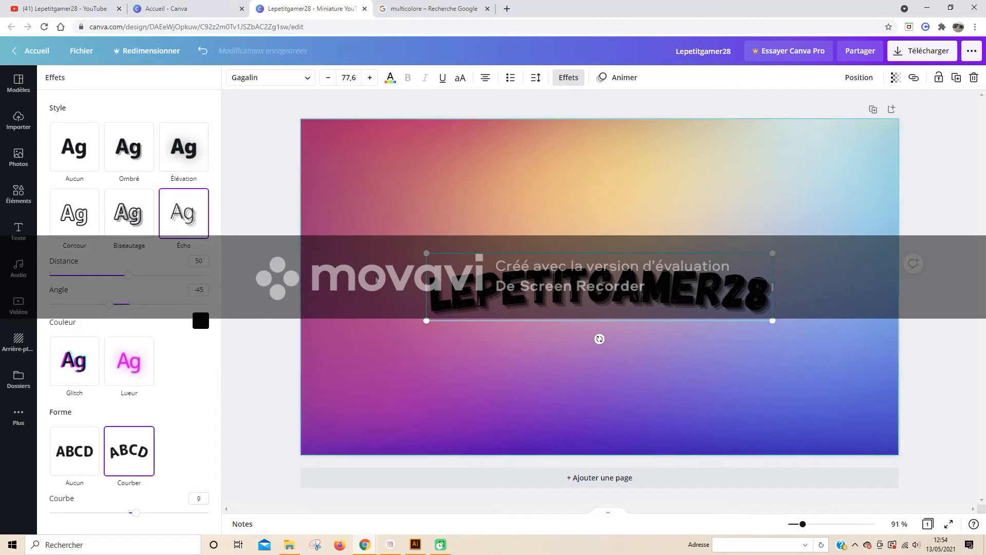
drag(128, 275, 296, 277)
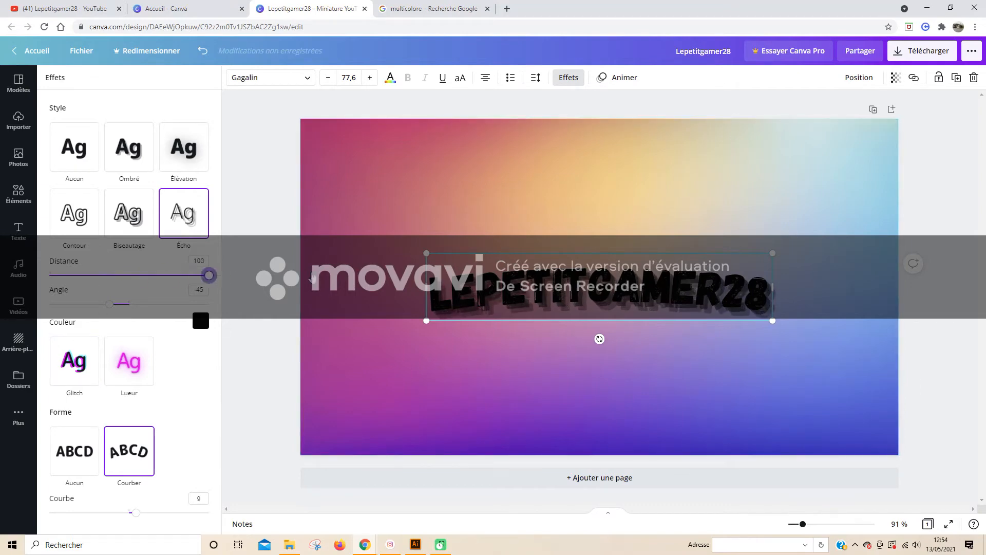
drag(188, 271, 120, 284)
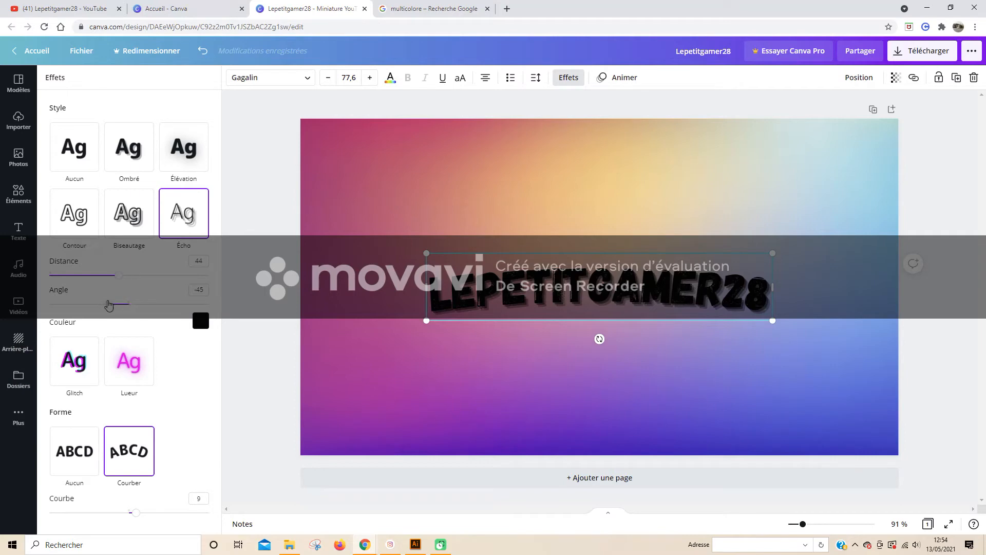
mouse_move(108, 303)
mouse_down()
mouse_move(147, 304)
mouse_move(121, 306)
mouse_up()
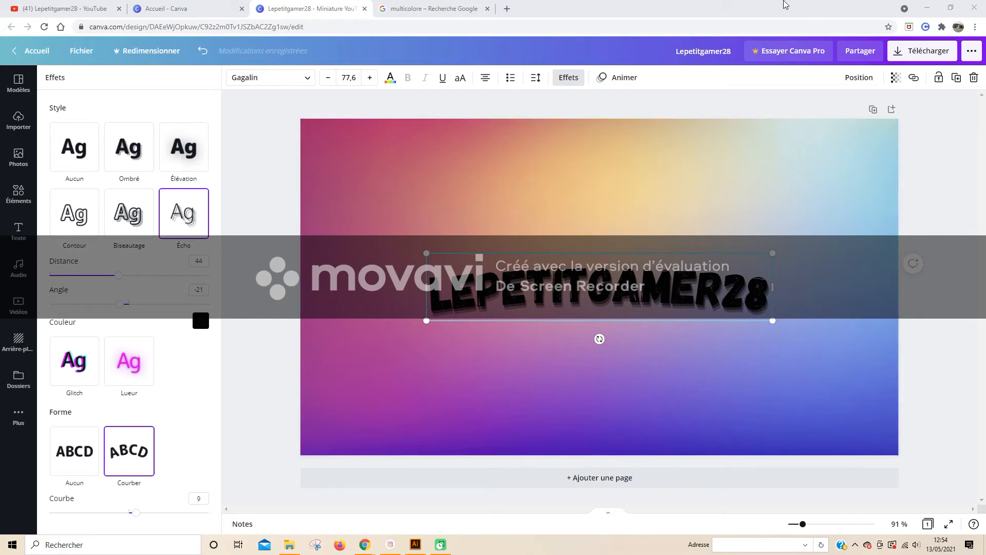
Switch to Google Images and replace the previous query with a search for "intsagram"
click(431, 9)
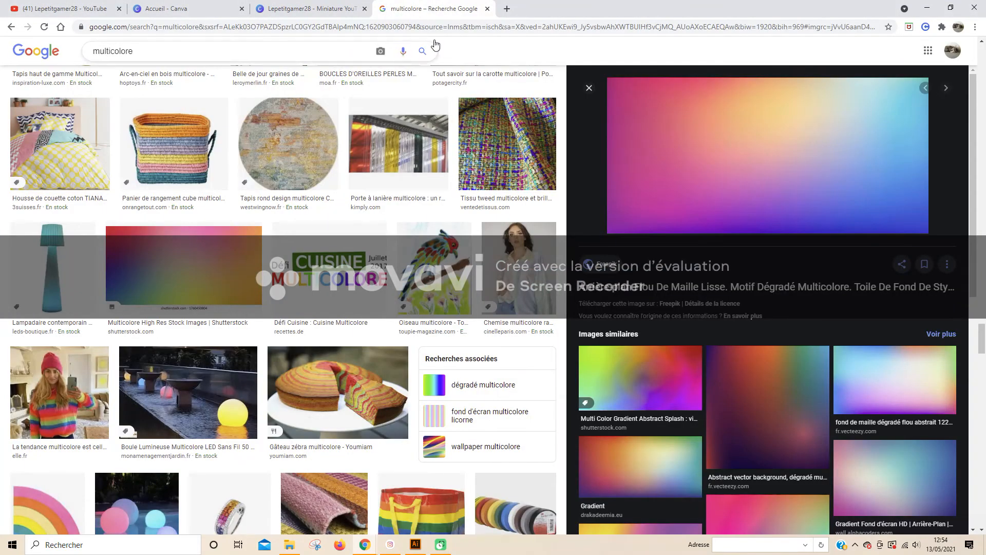
double_click(329, 55)
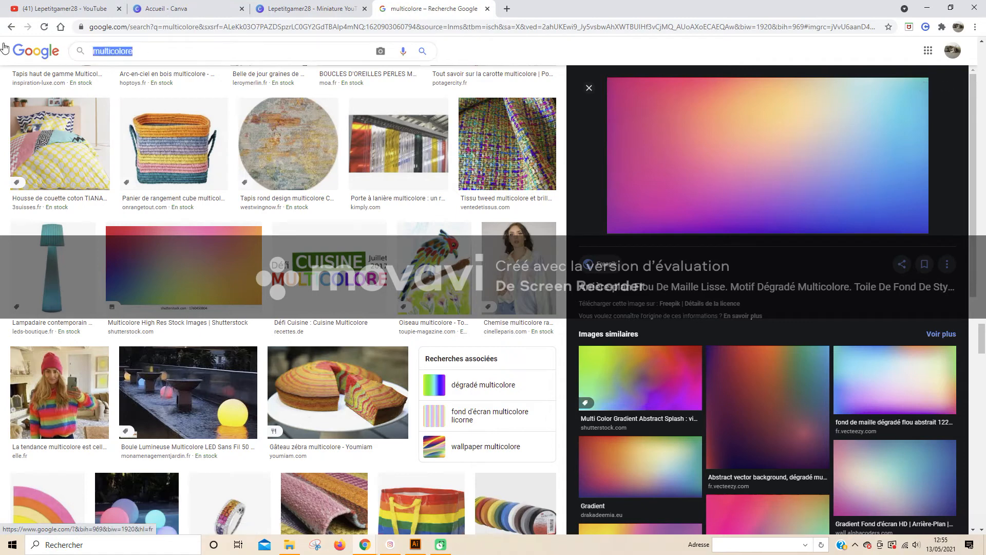
key(BackSpace)
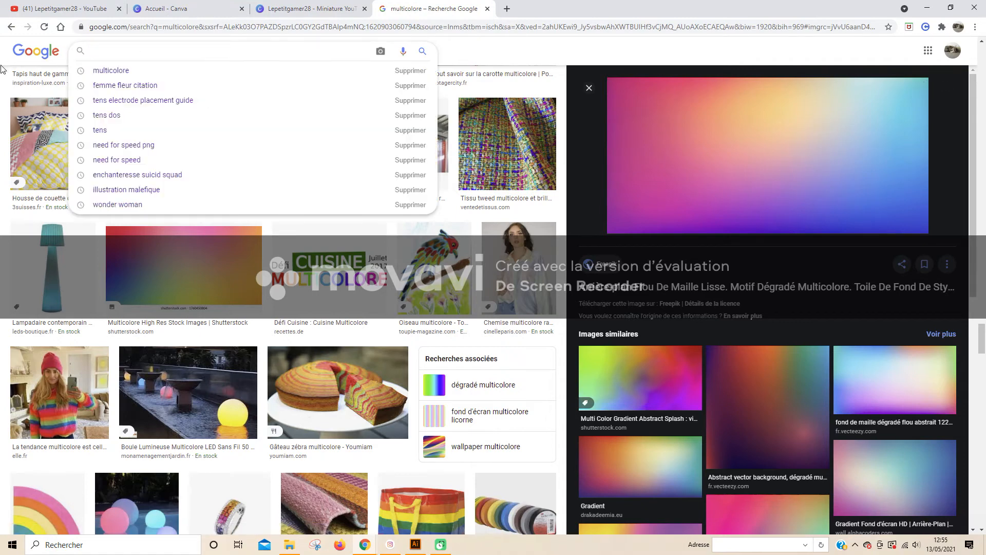
text(INT)
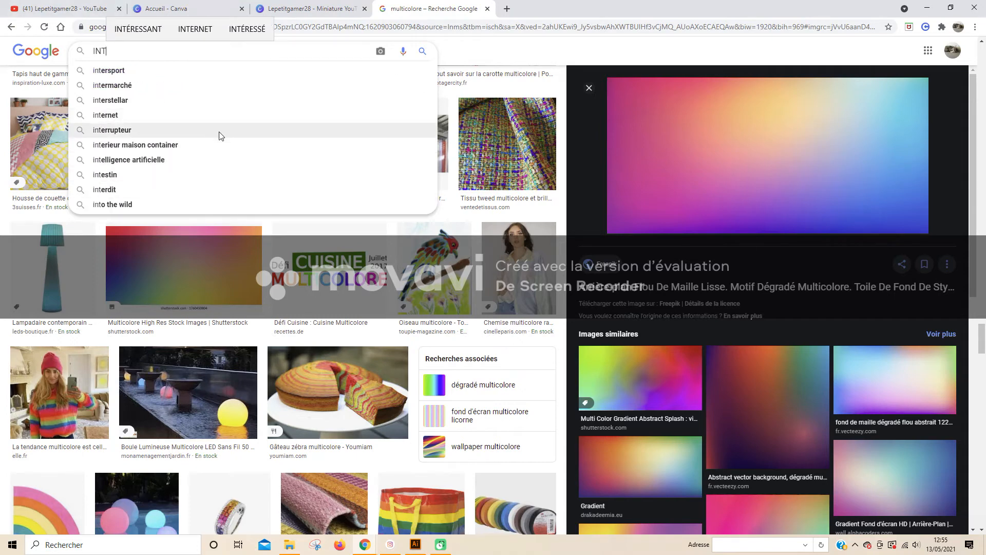
text(SAGR)
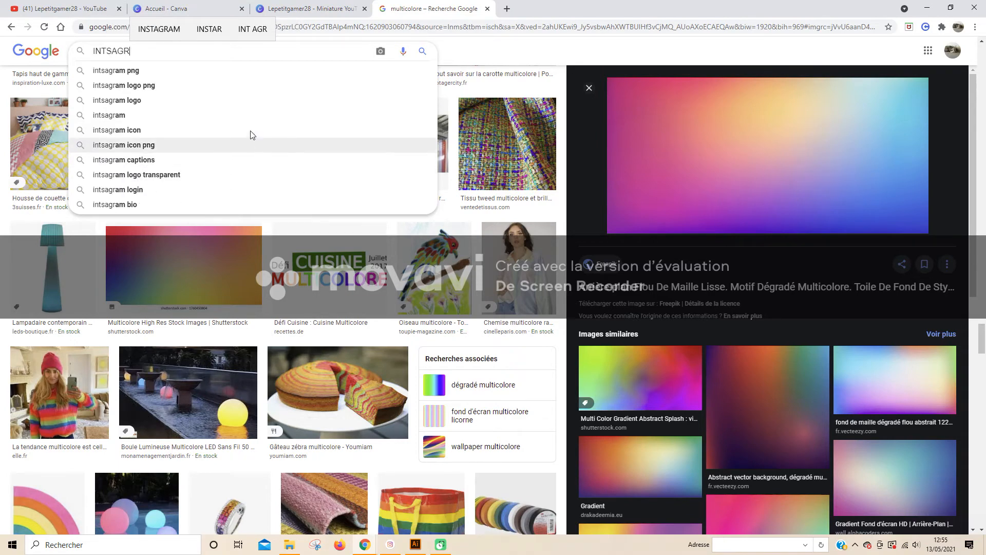
click(244, 116)
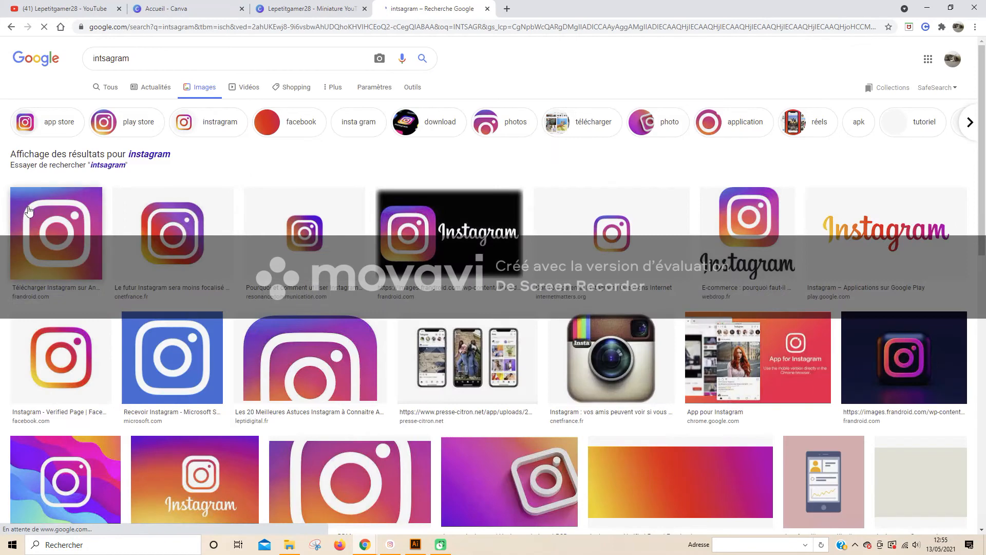
Copy the square Instagram logo from the first image result and paste it into the Canva thumbnail, moving it toward the lower-left area
click(49, 226)
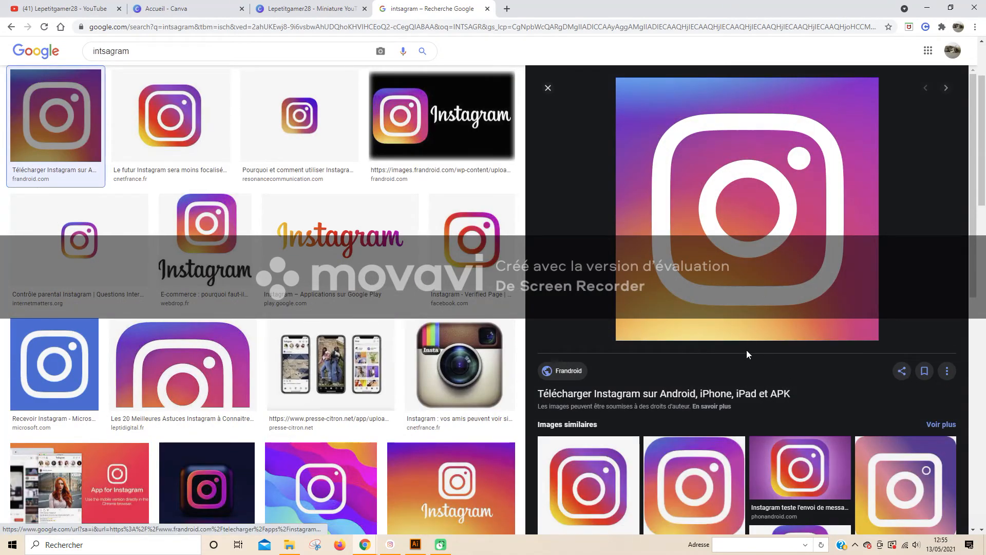
right_click(766, 203)
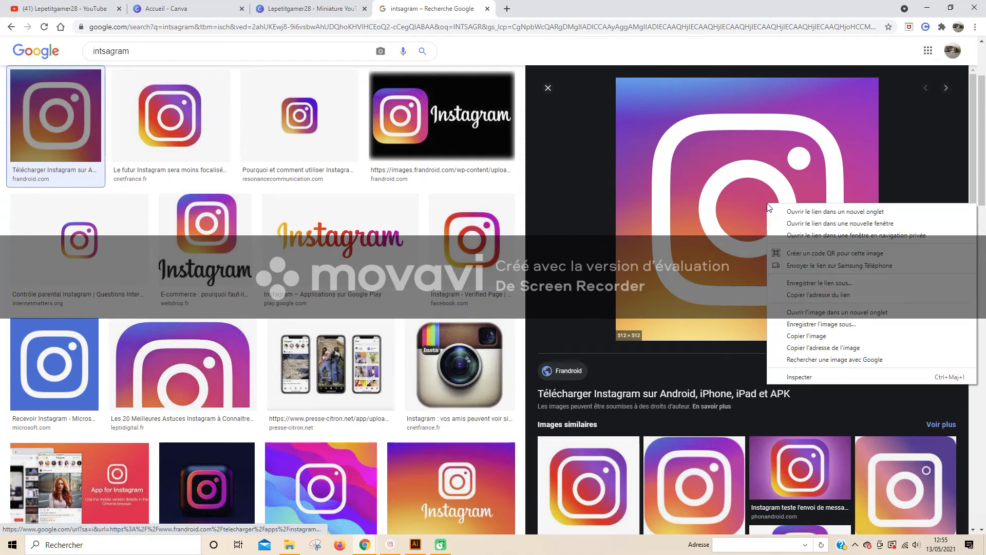
click(823, 336)
click(315, 8)
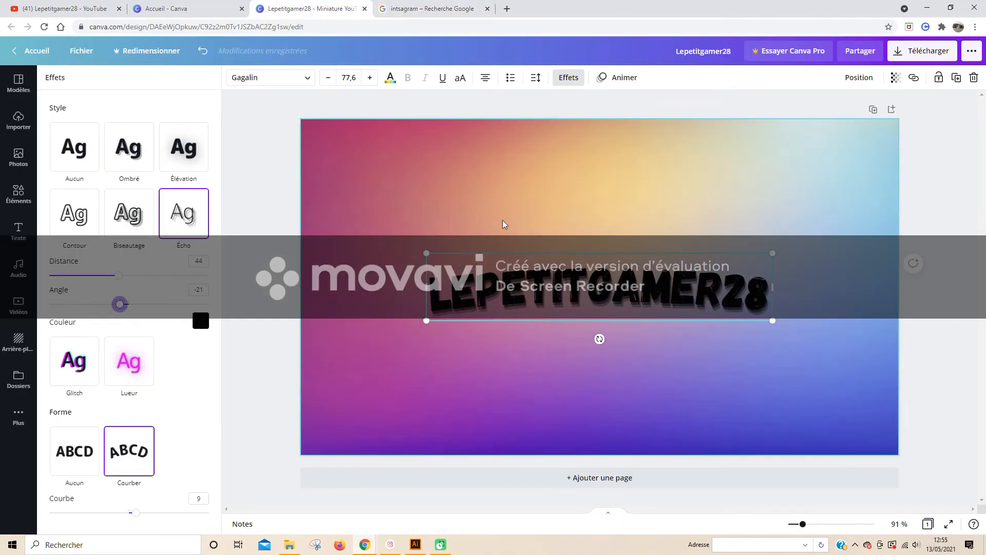
key(Escape)
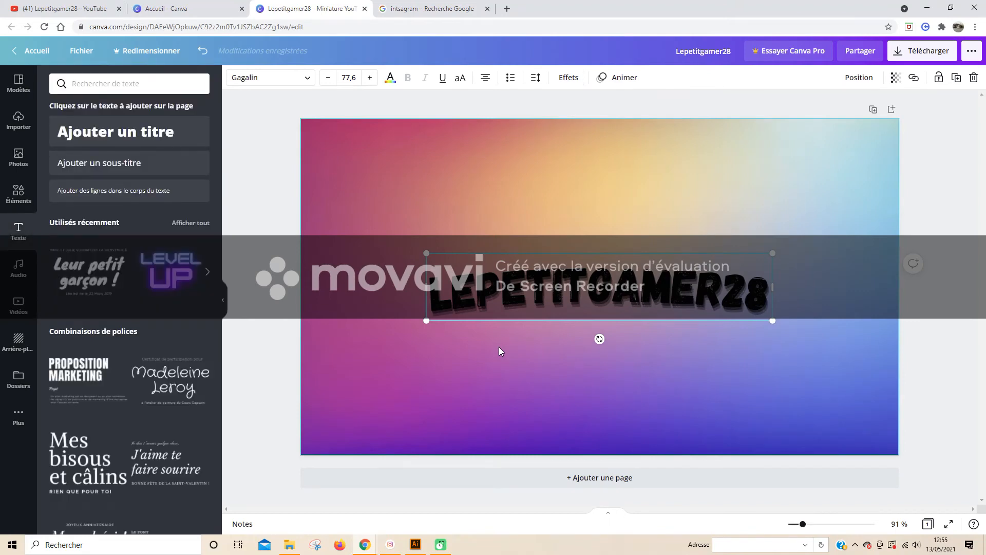
key(ctrl+v)
drag(553, 354, 360, 404)
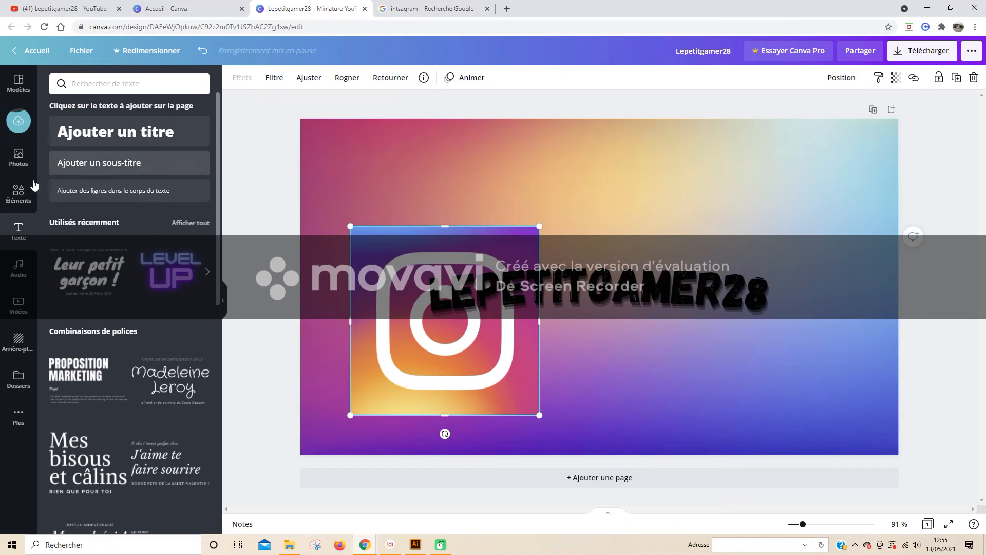
Add a circular picture frame, fill it with the Instagram logo and place the small round logo left of the title
click(18, 193)
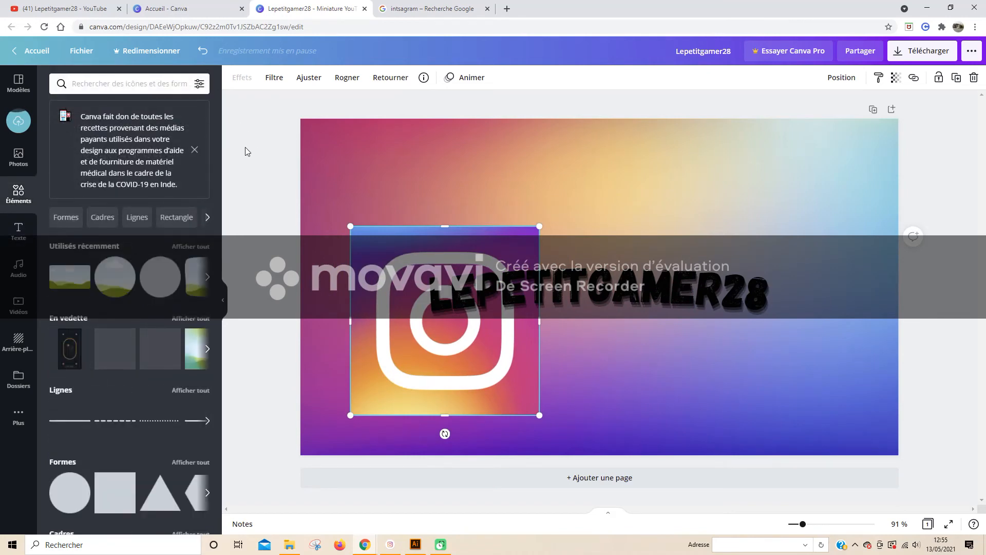
click(195, 150)
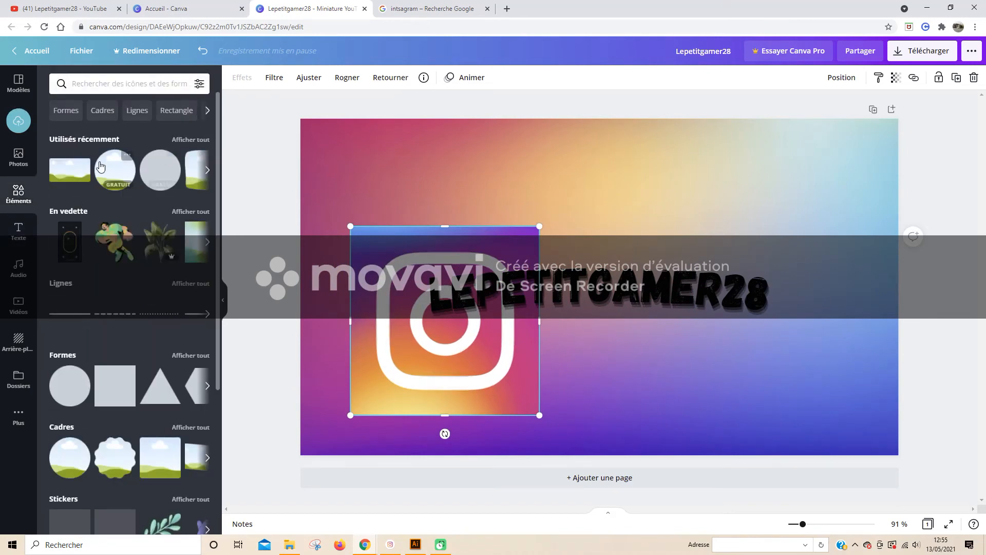
click(125, 169)
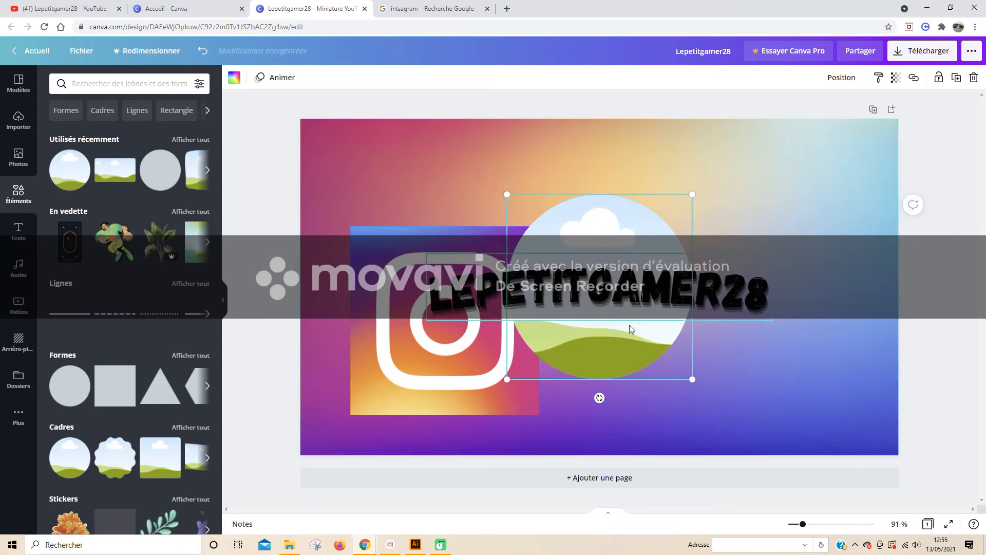
drag(637, 344, 639, 383)
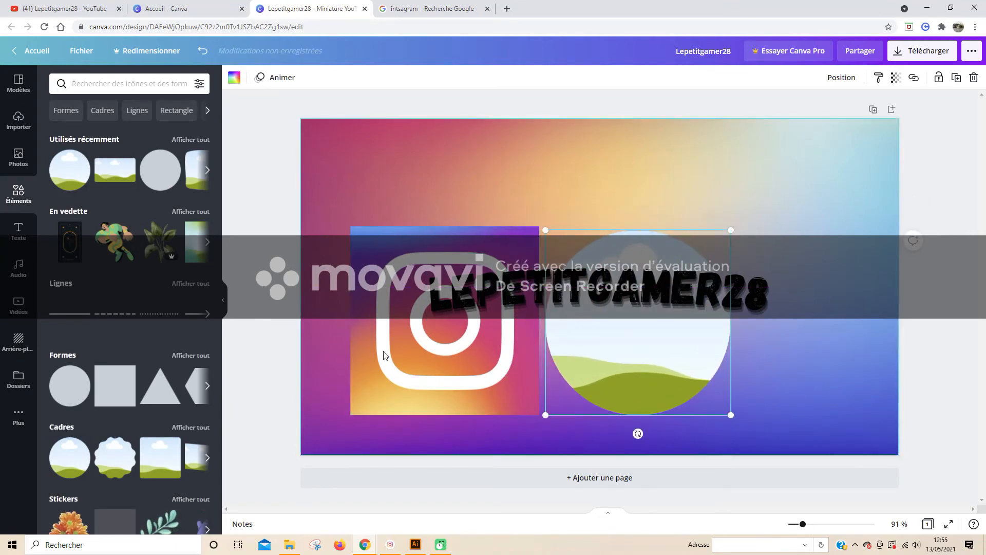
drag(399, 361, 393, 393)
drag(502, 250, 388, 302)
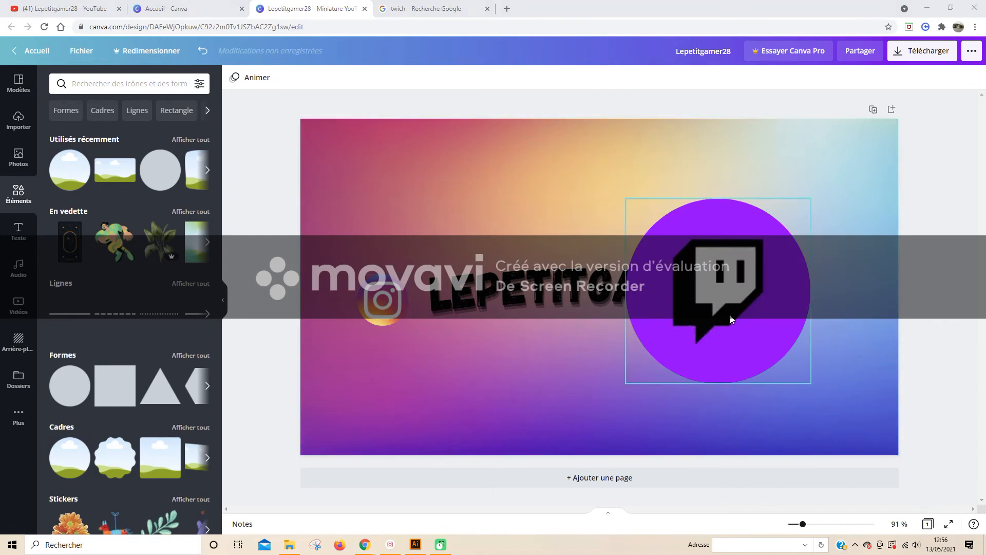
Shrink the round Twitch logo, place it left of the Instagram logo and nudge the Instagram logo toward the title
drag(731, 318, 705, 353)
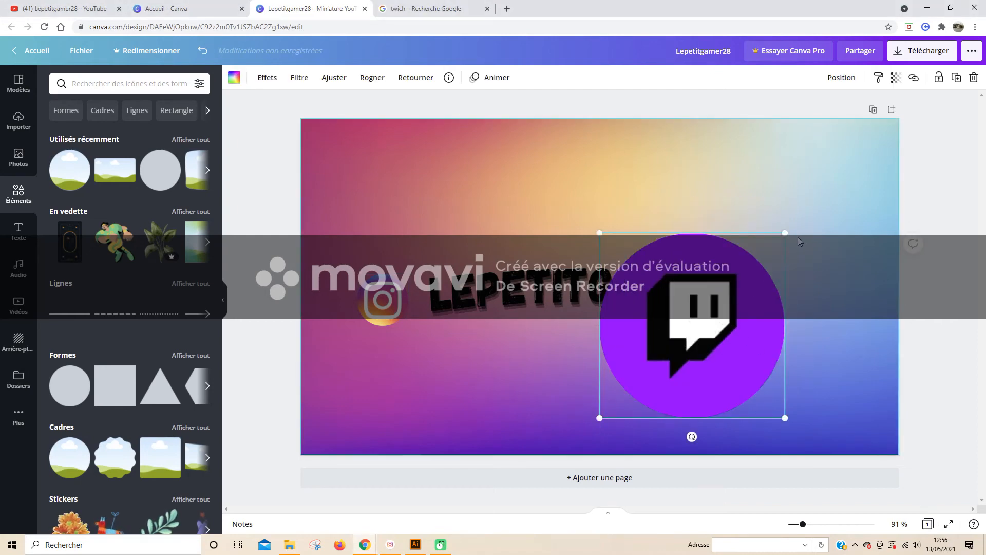
drag(784, 232, 659, 358)
drag(633, 394, 337, 306)
mouse_move(400, 299)
mouse_down()
mouse_move(417, 300)
mouse_move(406, 297)
mouse_up()
Reduce the curved title to font size 62,1 and recentre it on the thumbnail
drag(574, 289, 581, 283)
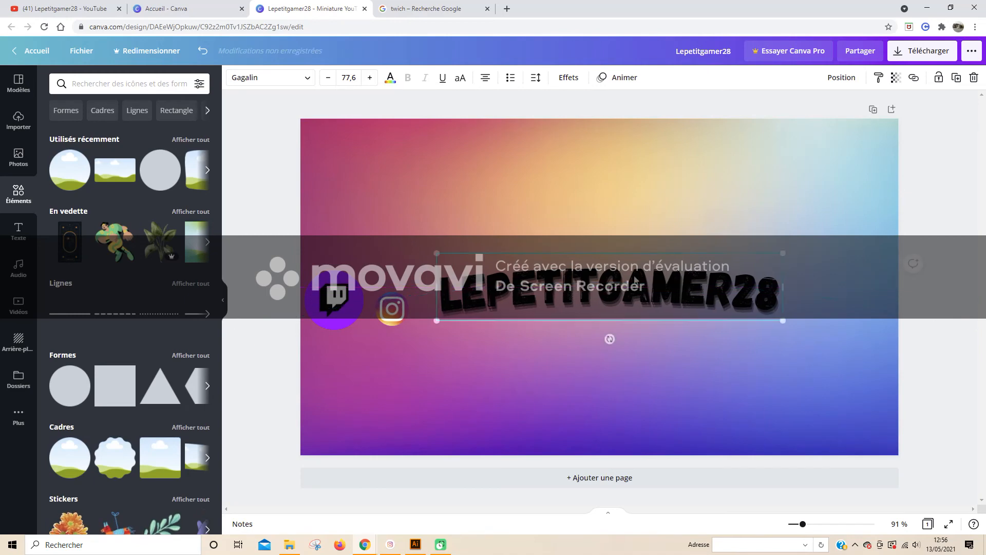
drag(784, 253, 713, 265)
drag(606, 283, 605, 291)
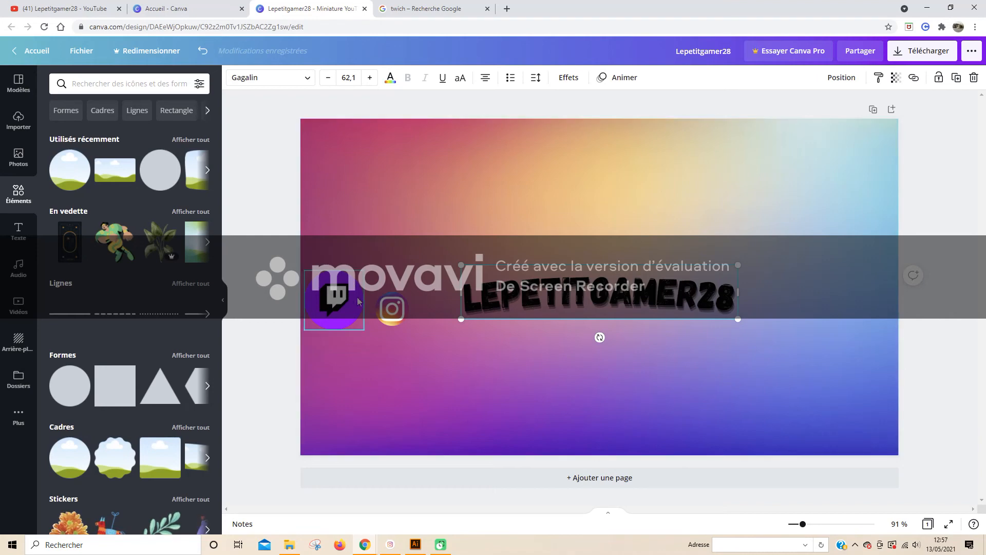
Move the Instagram logo close to the title's start, then shrink the Twitch logo and place it just left of it
drag(392, 303, 430, 306)
click(353, 282)
drag(365, 268, 372, 298)
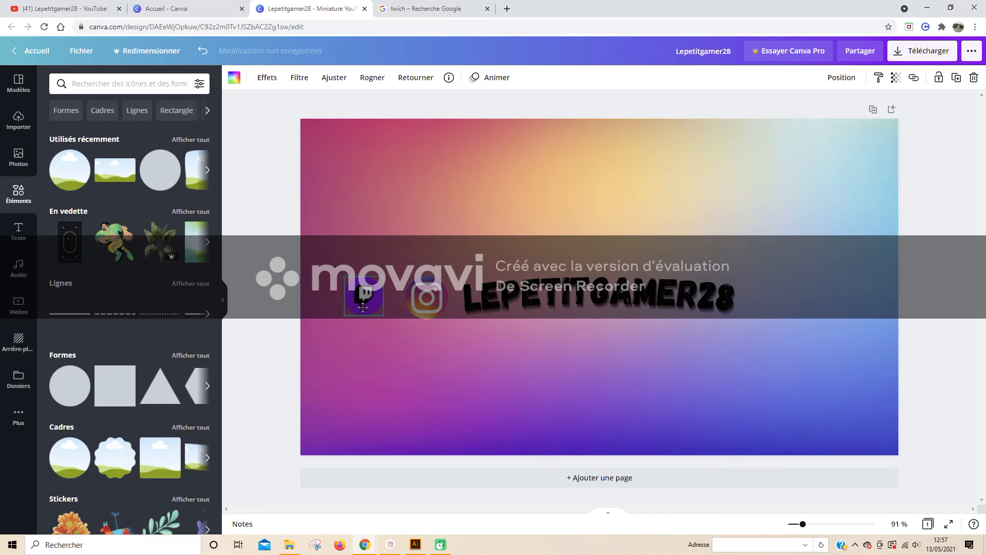
click(957, 367)
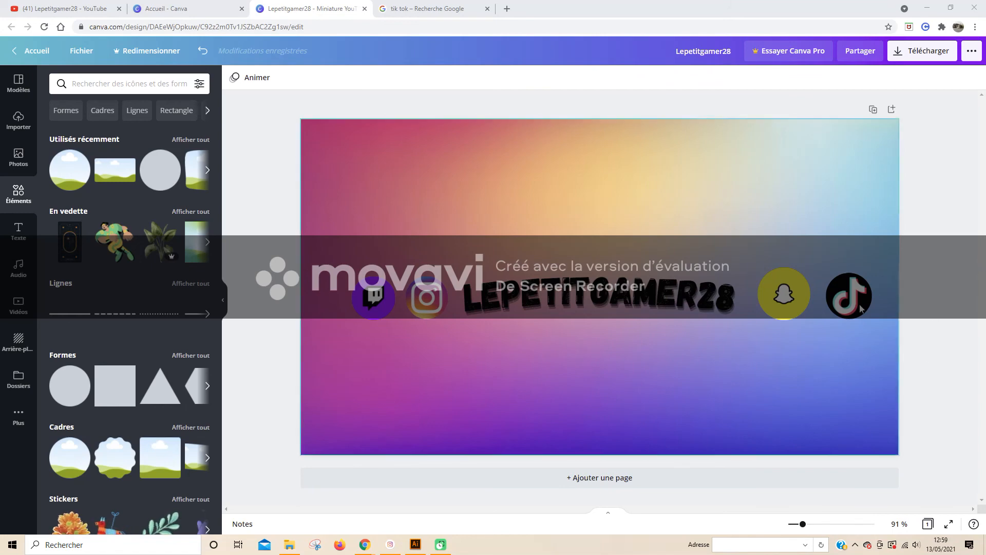
Compare the thumbnail with the YouTube channel's existing banner and the TikTok logo image results, returning to the Canva design
click(57, 8)
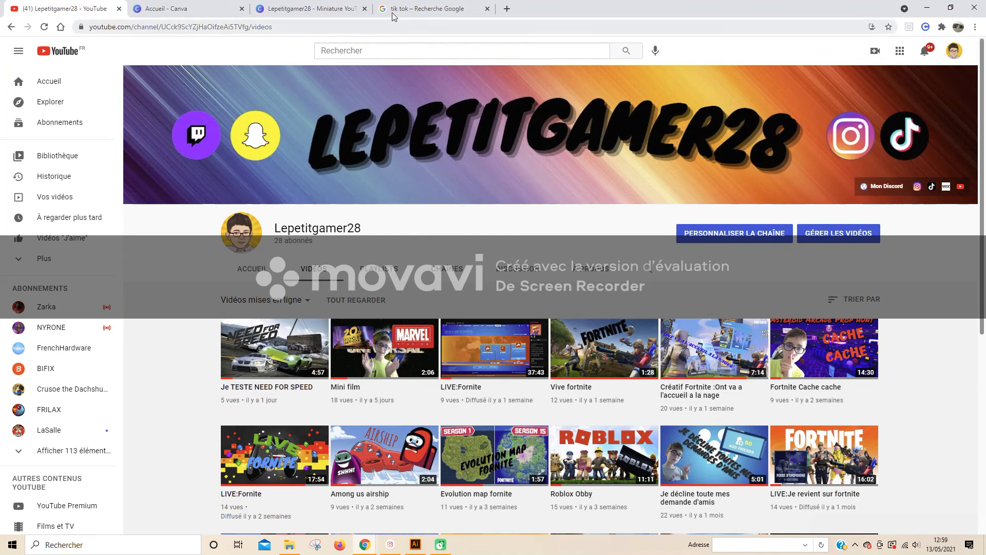
click(417, 9)
click(291, 12)
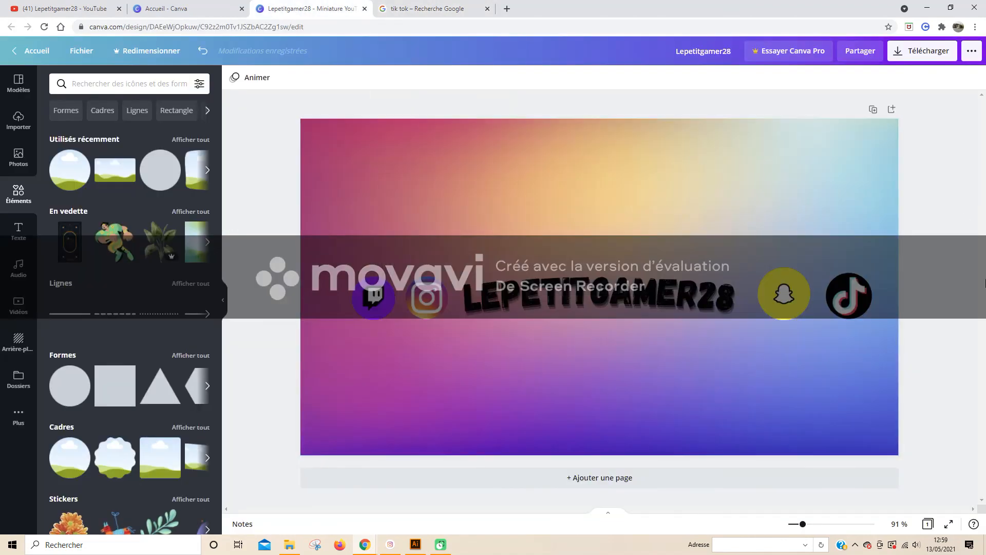
key(ctrl+Tab)
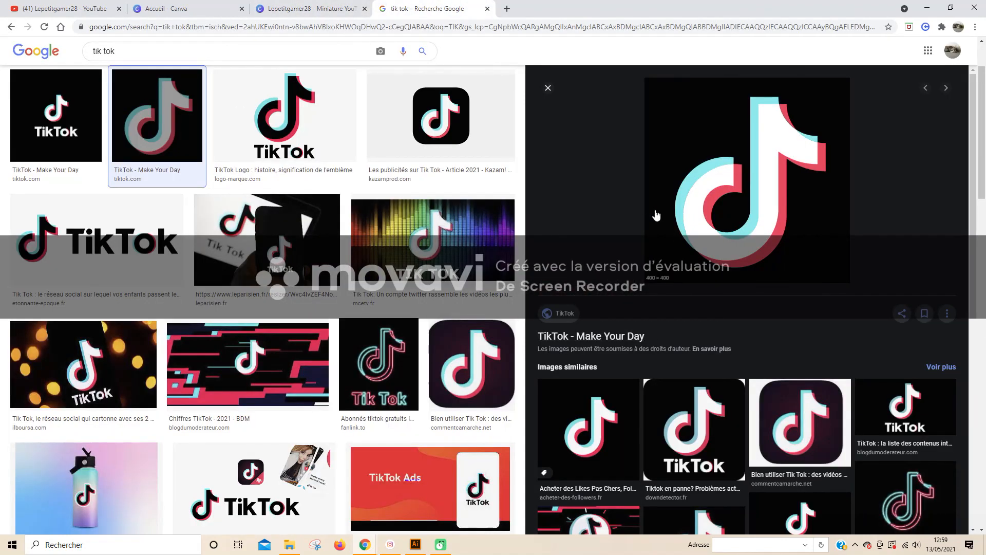
key(ctrl+shift+Tab)
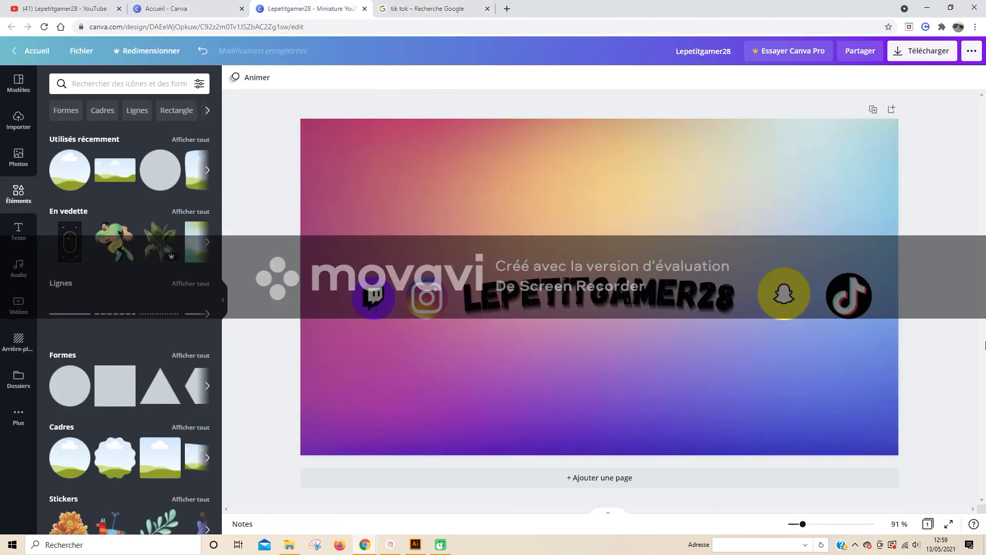